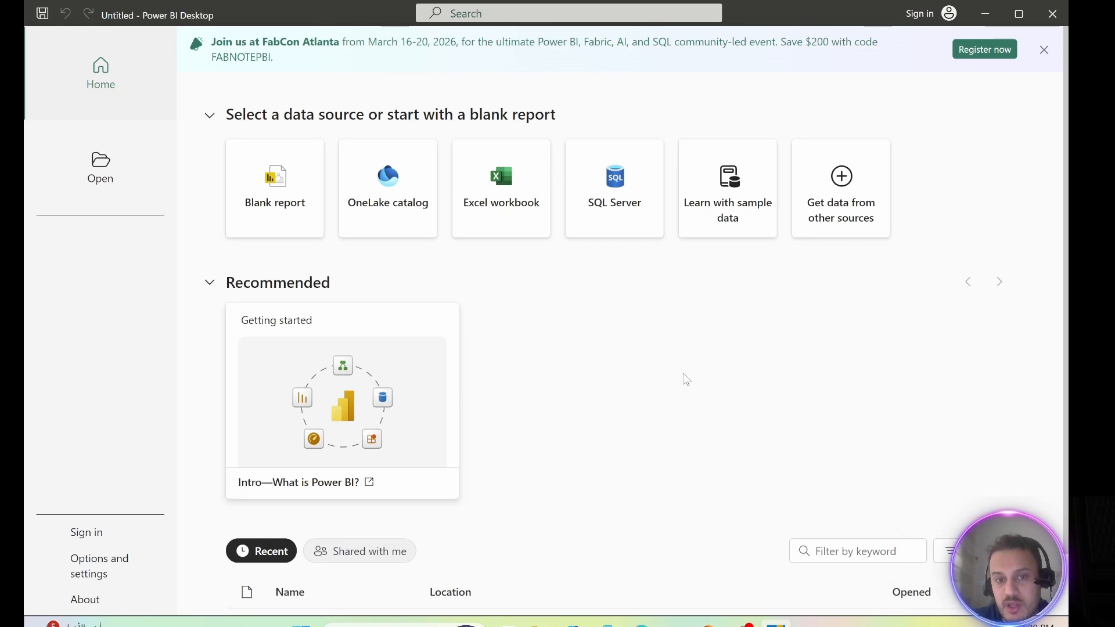
- Open the recent report power query worksheet.pbix and launch the Power Query Editor for its data
scroll(687, 379, "down", 2)
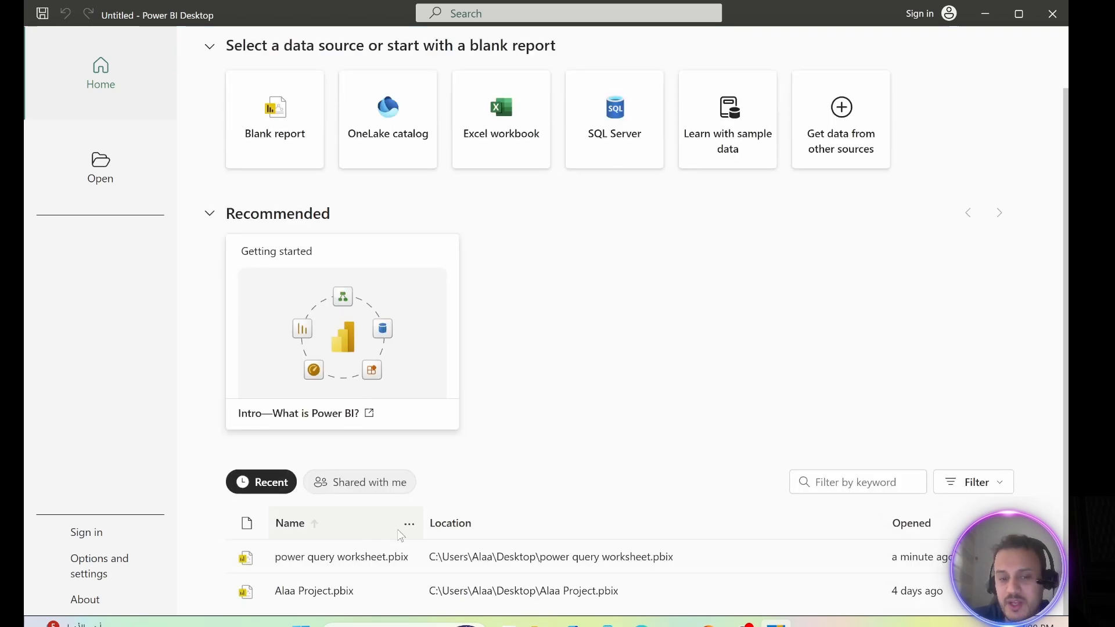
left_click(378, 557)
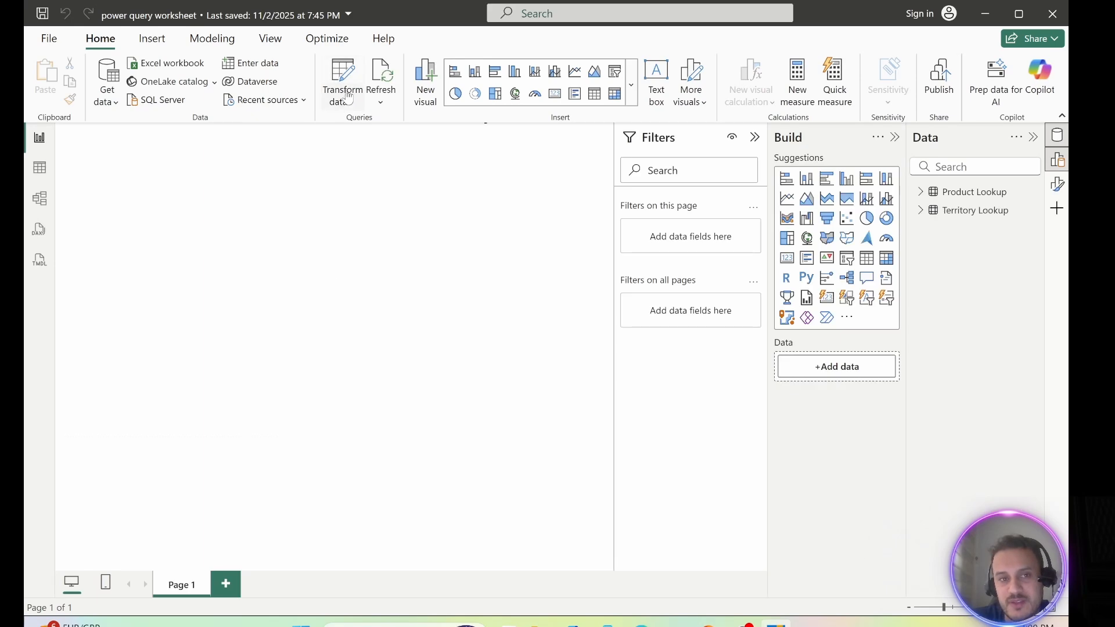
left_click(345, 73)
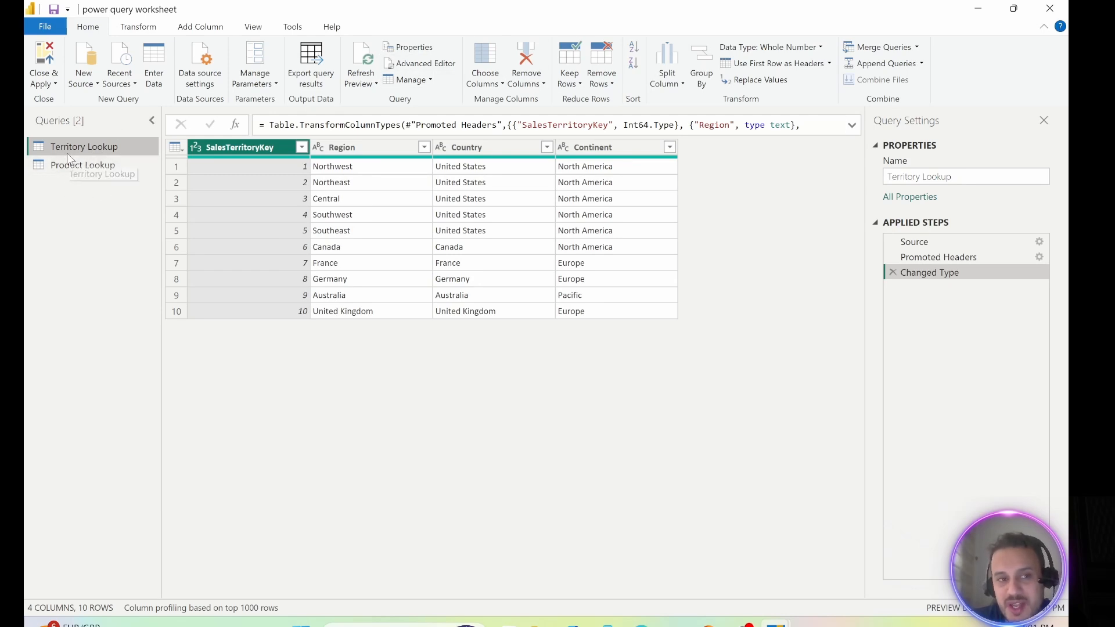
left_click(143, 30)
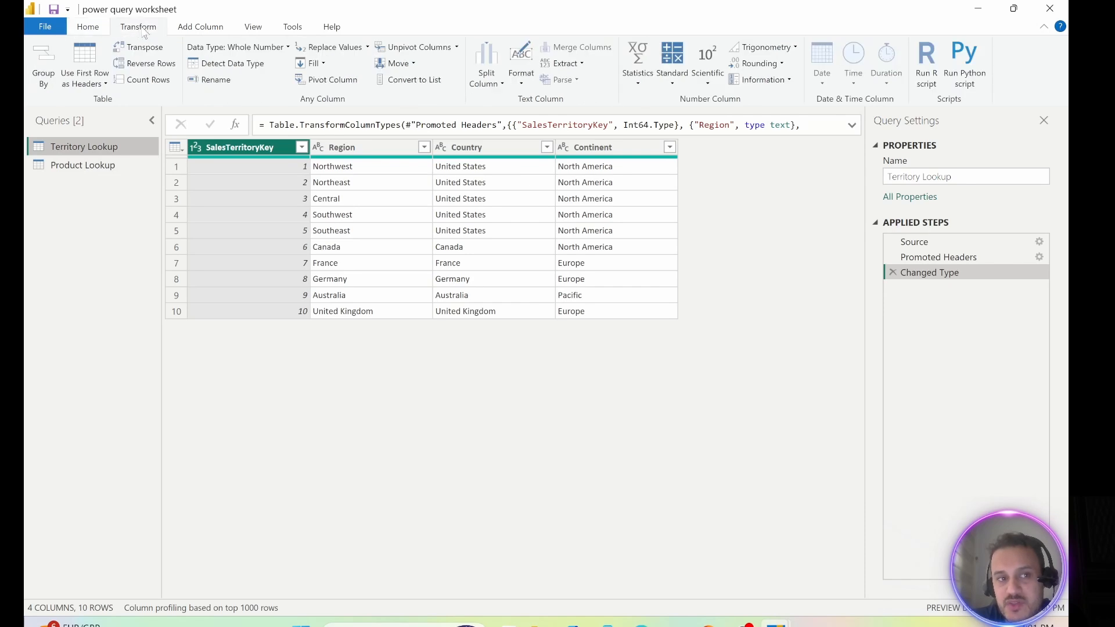
left_click(213, 31)
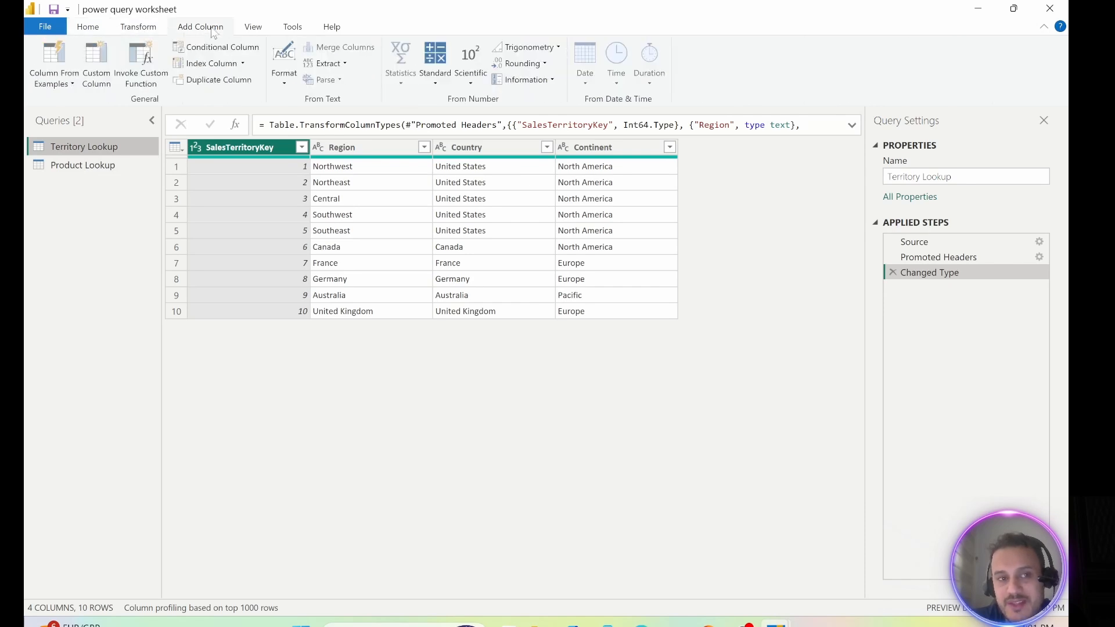
left_click(142, 30)
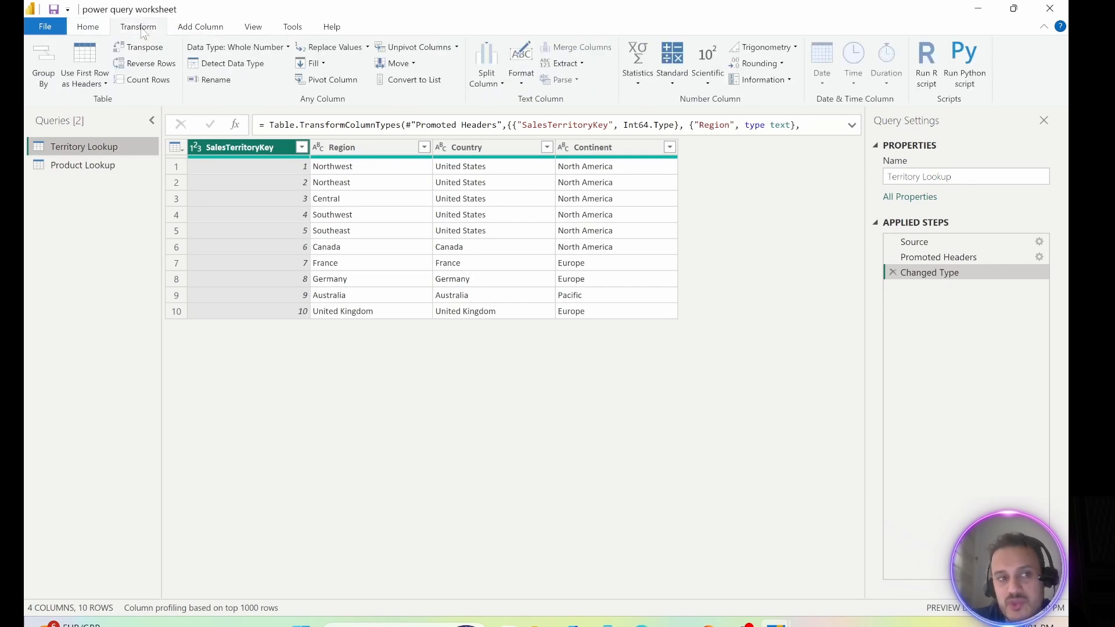
- Import the AdventureWorks Product Categories Lookup CSV file as a new query with the default import settings
left_click(87, 27)
left_click(86, 79)
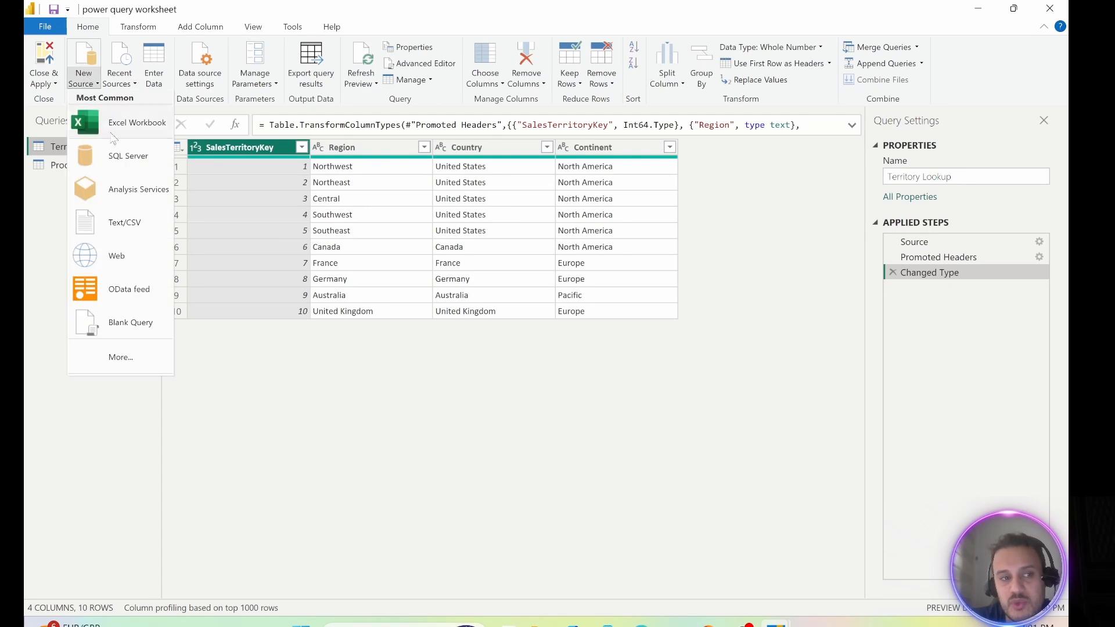
left_click(124, 223)
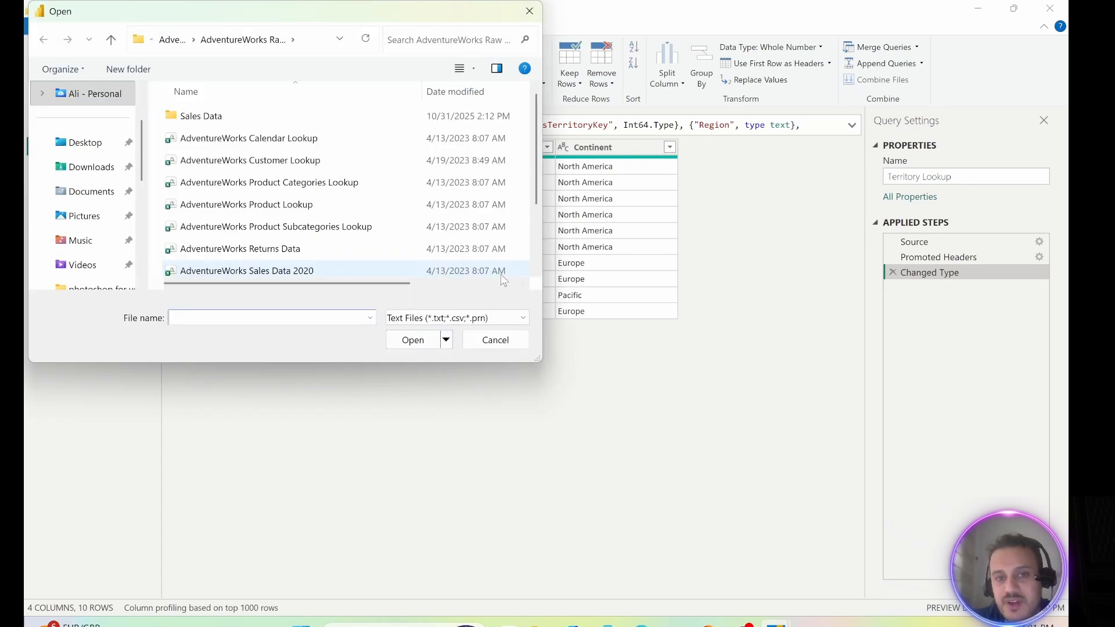
left_click(293, 186)
left_click(423, 345)
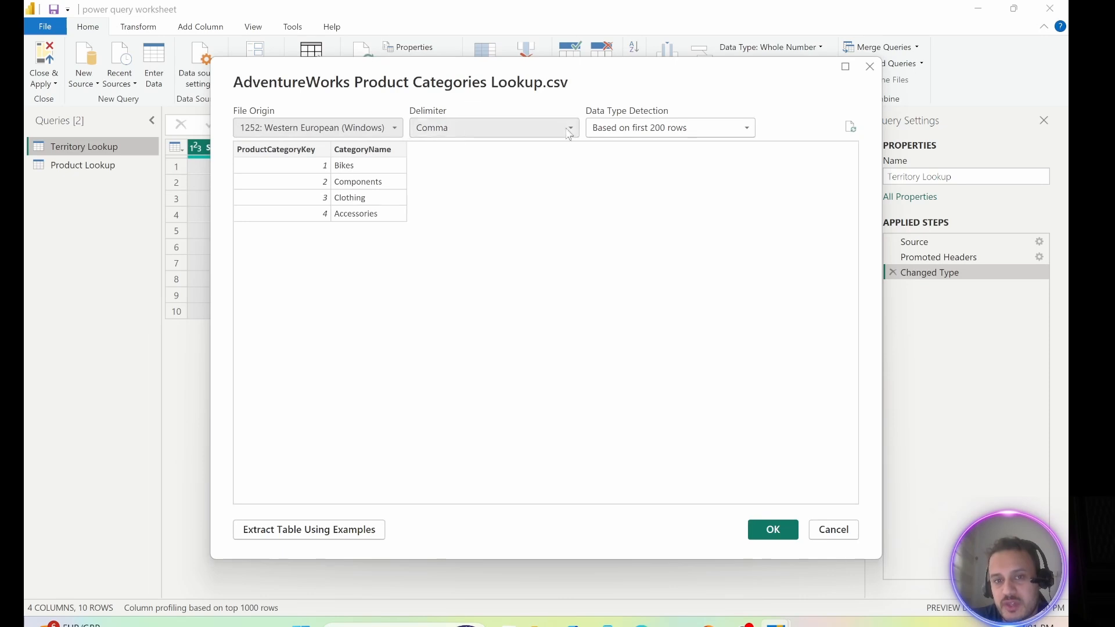
left_click(766, 529)
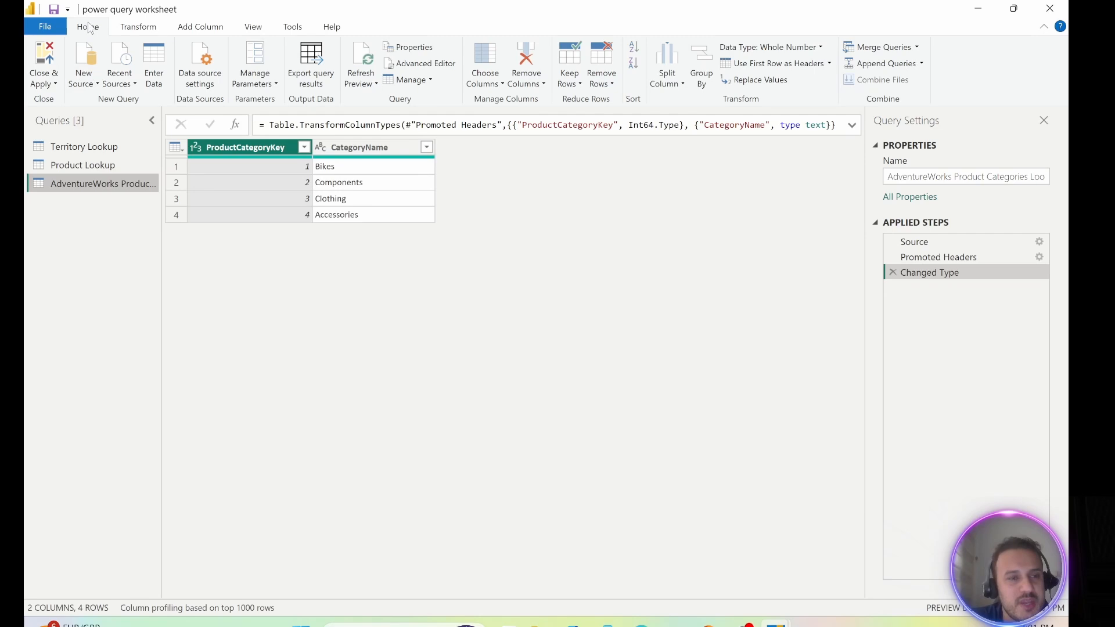
- Import the AdventureWorks Product Subcategories Lookup CSV file as another new query with the default import settings
left_click(86, 81)
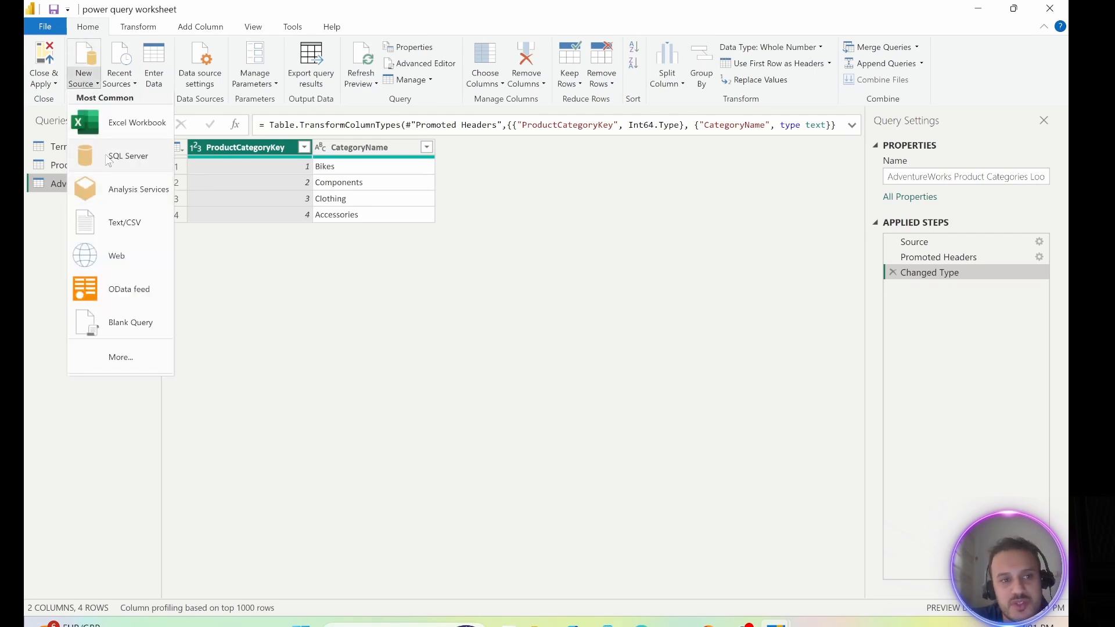
left_click(376, 292)
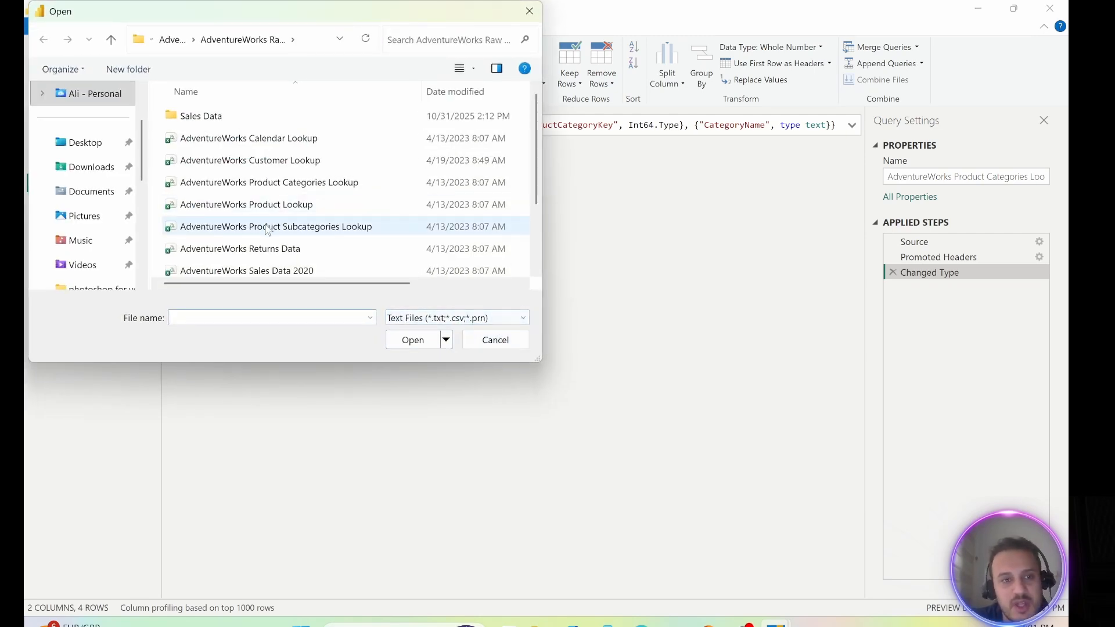
left_click(299, 227)
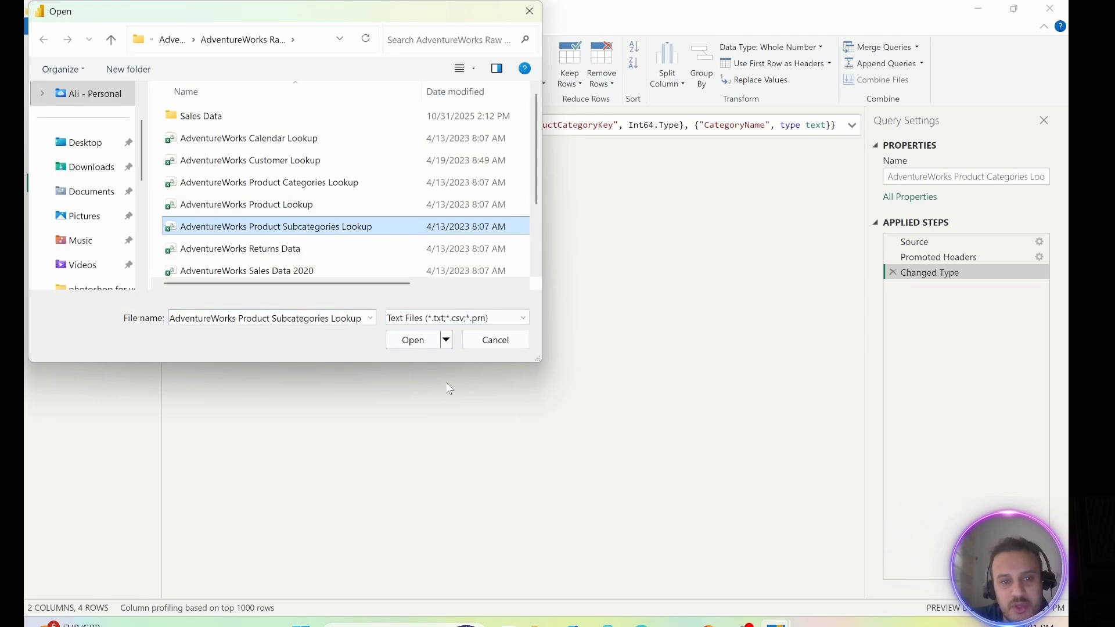
left_click(413, 342)
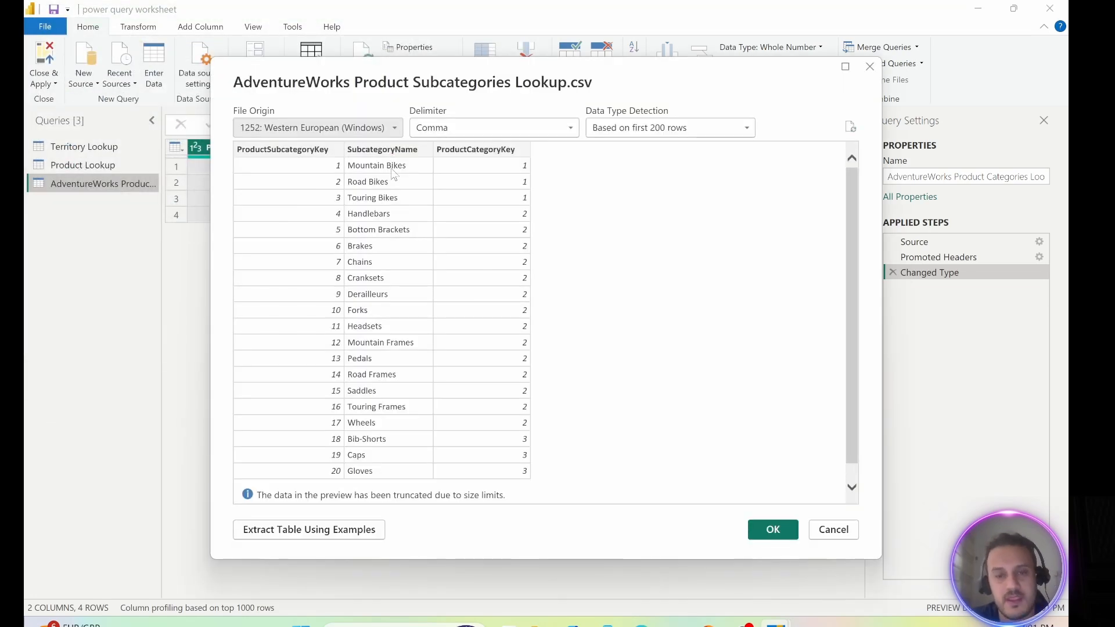
left_click(774, 533)
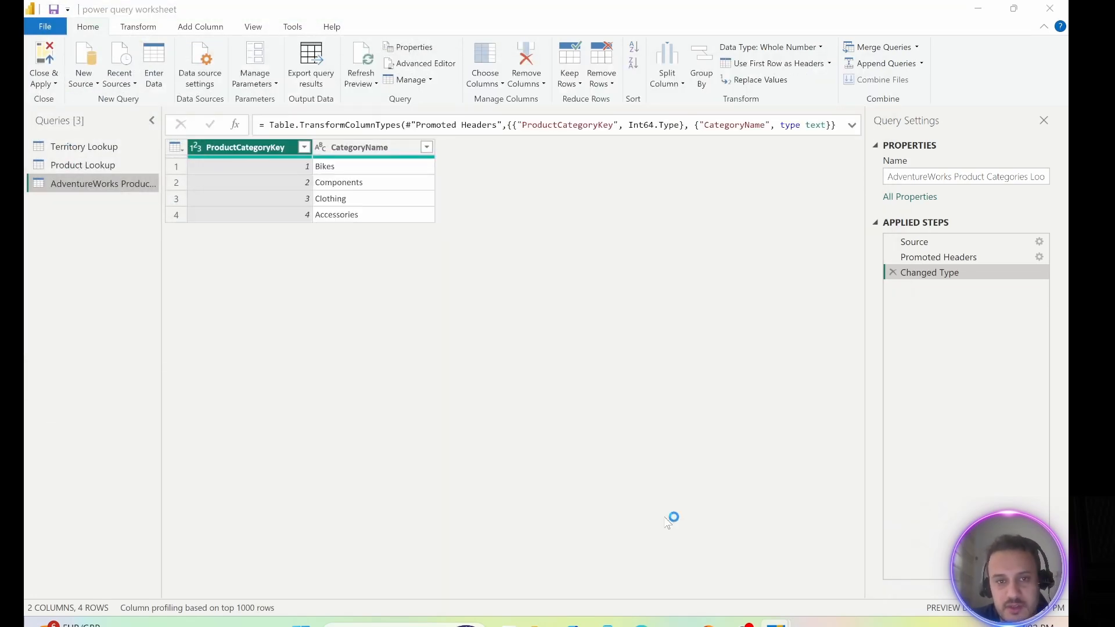
- Rename the imported product categories query as Product Categories Lookup
left_click(93, 183)
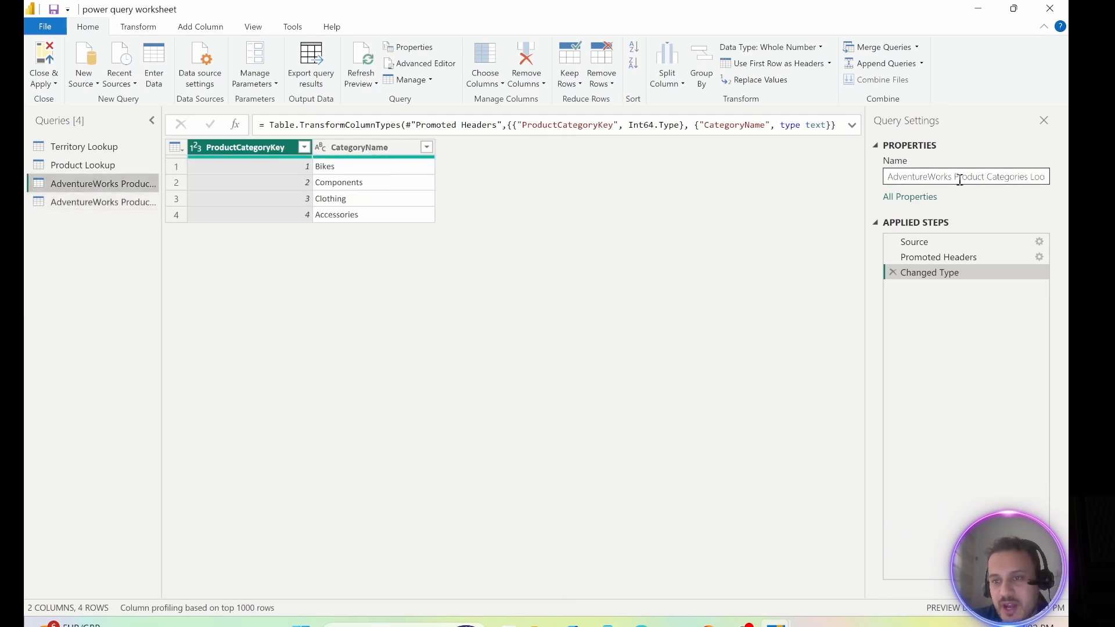
left_click_drag(949, 178, 880, 182)
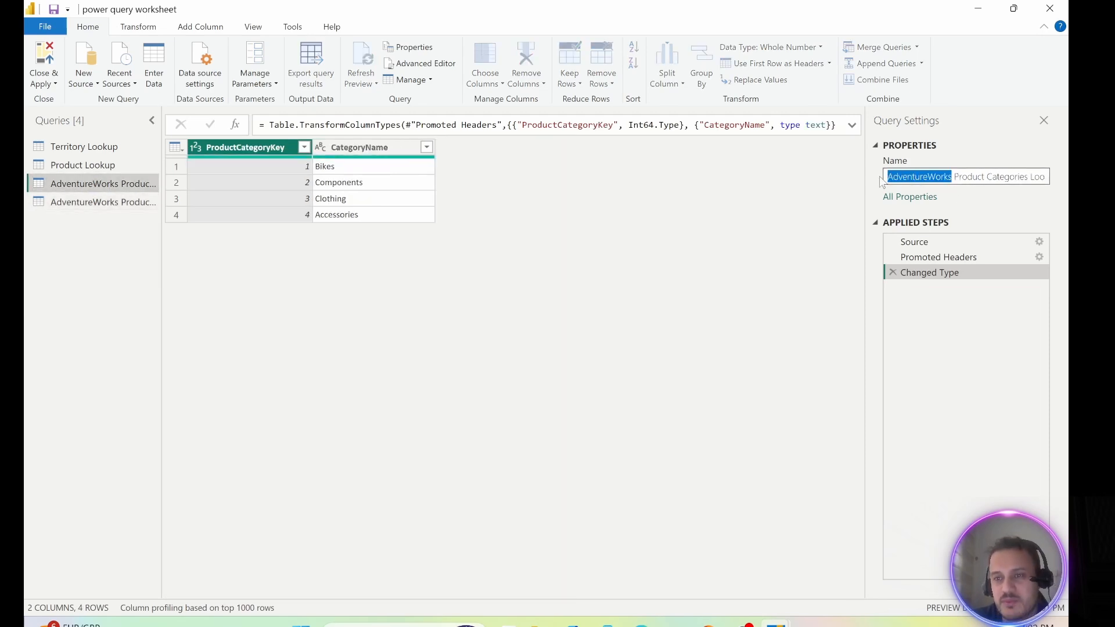
key("BackSpace")
key("Return")
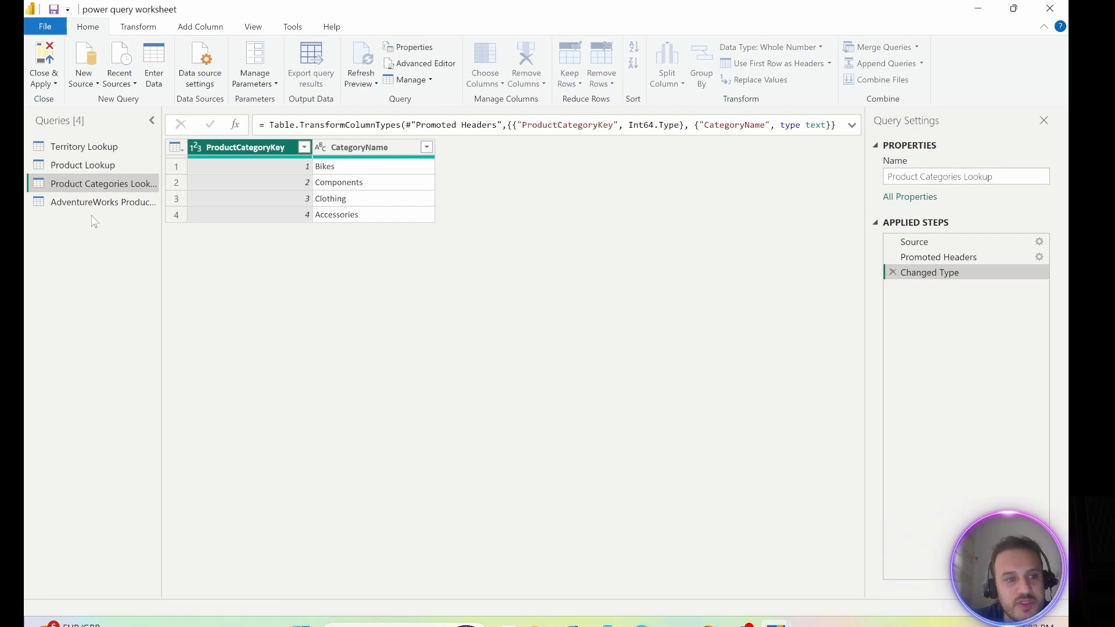
- Rename the imported product subcategories query as Product Subcategories Lookup
left_click(101, 199)
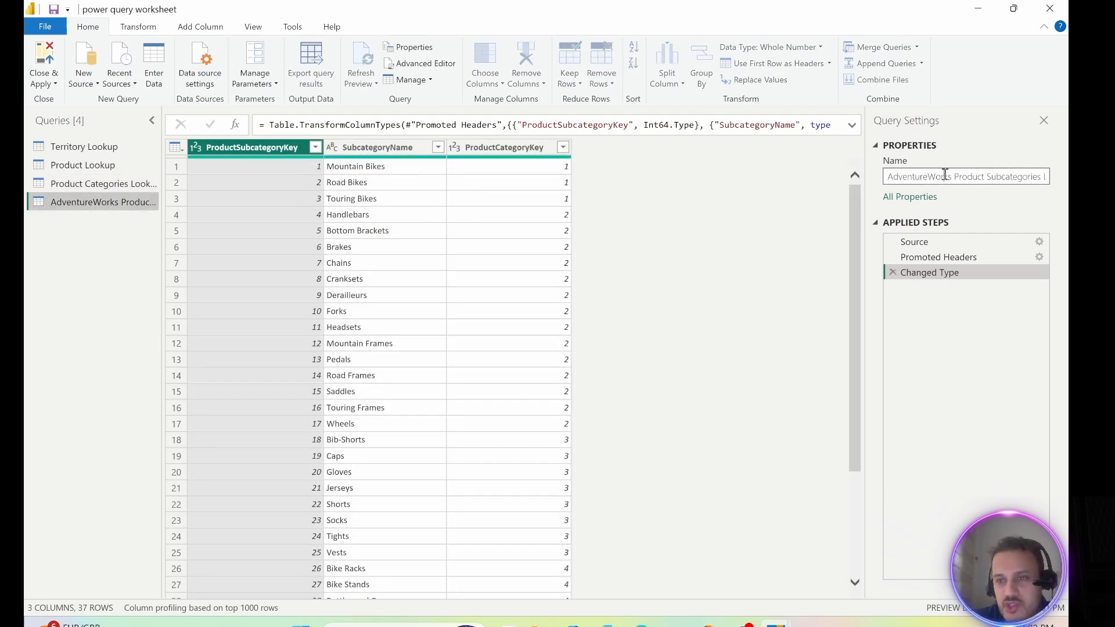
left_click_drag(951, 177, 878, 183)
key("BackSpace")
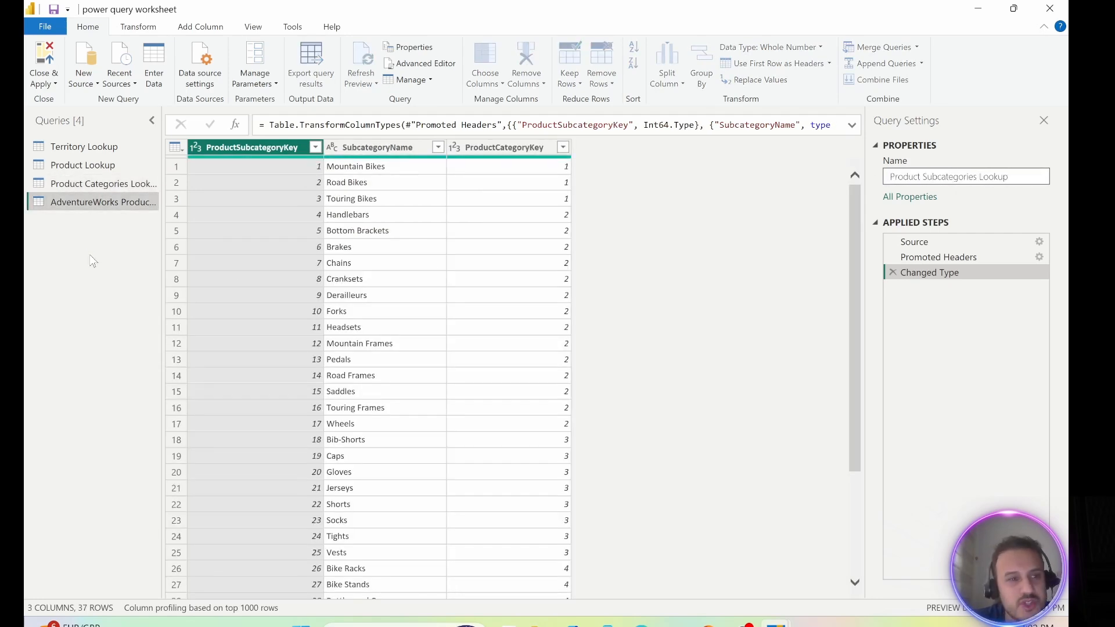
key("Return")
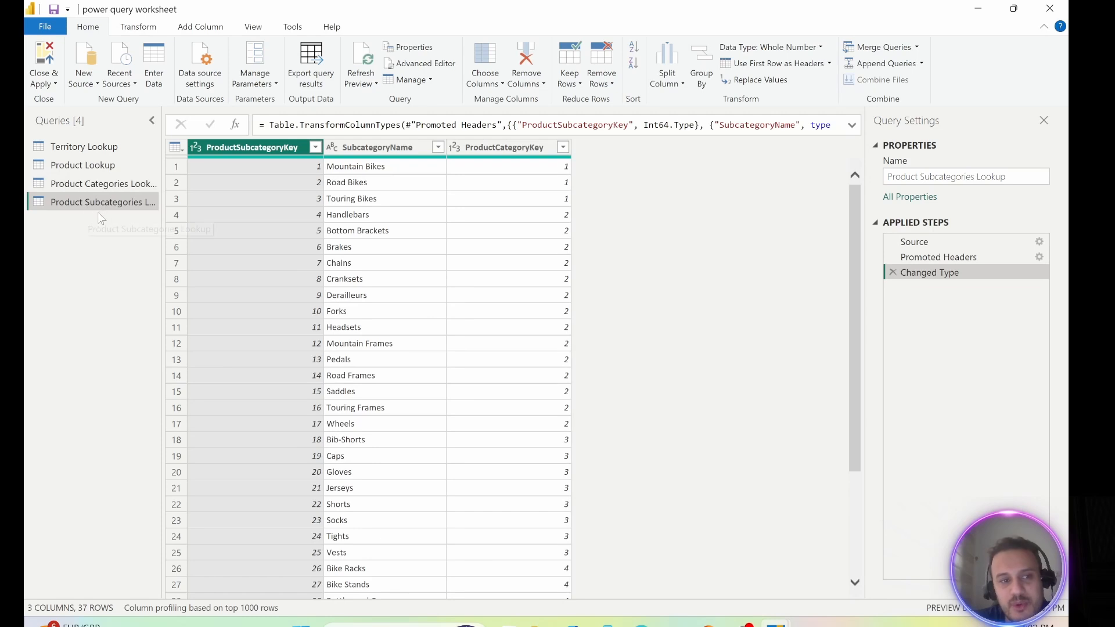
- Check the column data types in Product Categories Lookup and Product Subcategories Lookup, including the latter's Promoted Headers step
left_click(142, 186)
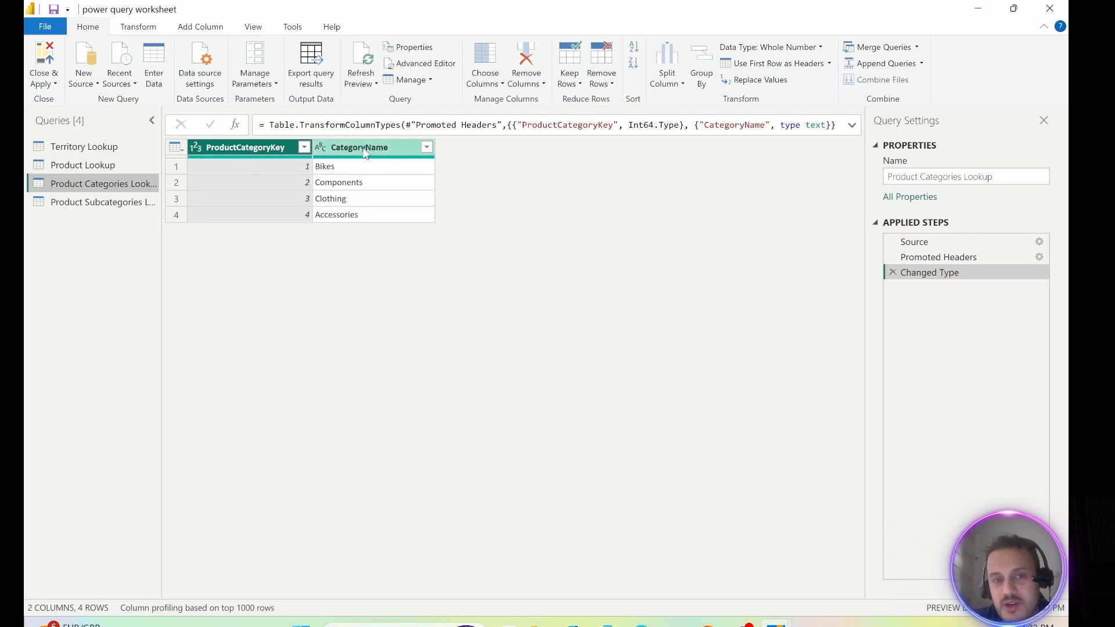
right_click(235, 150)
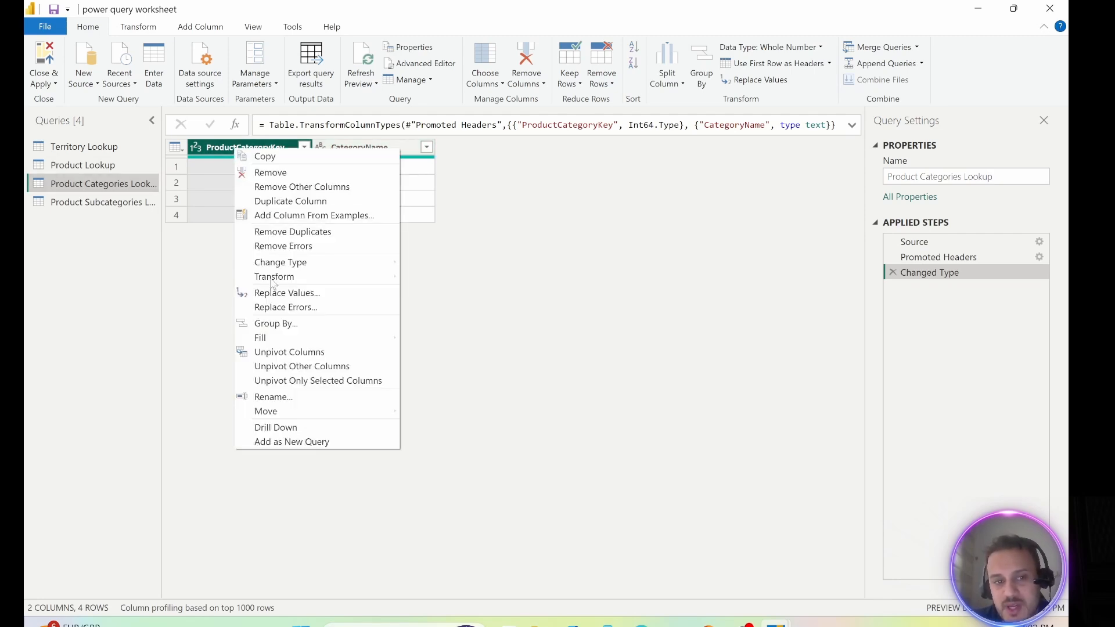
mouse_move(289, 269)
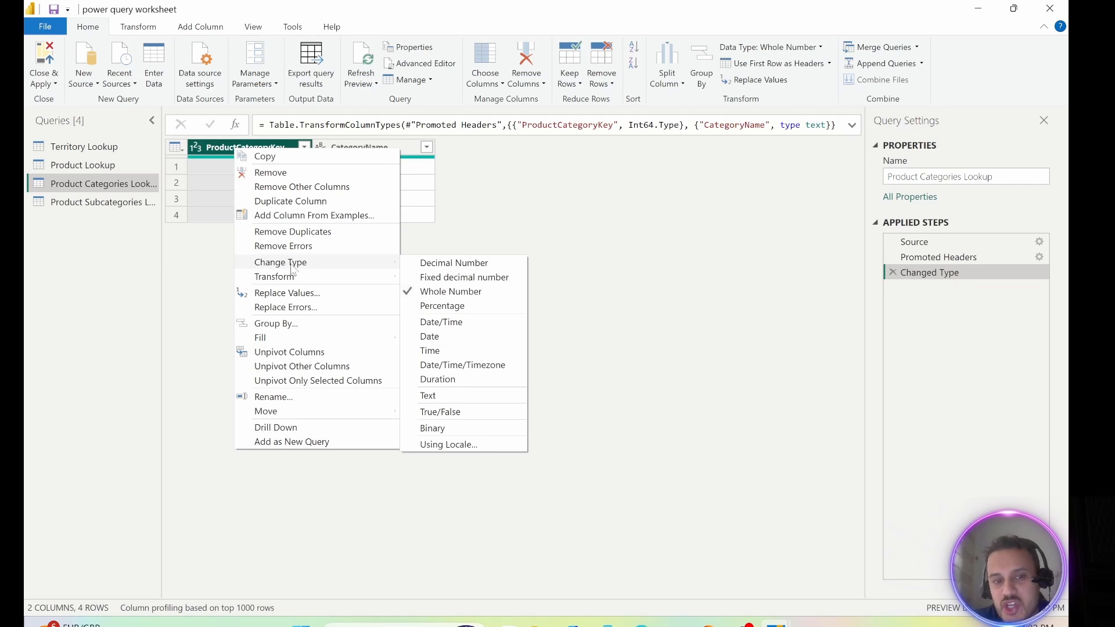
left_click(219, 272)
right_click(364, 147)
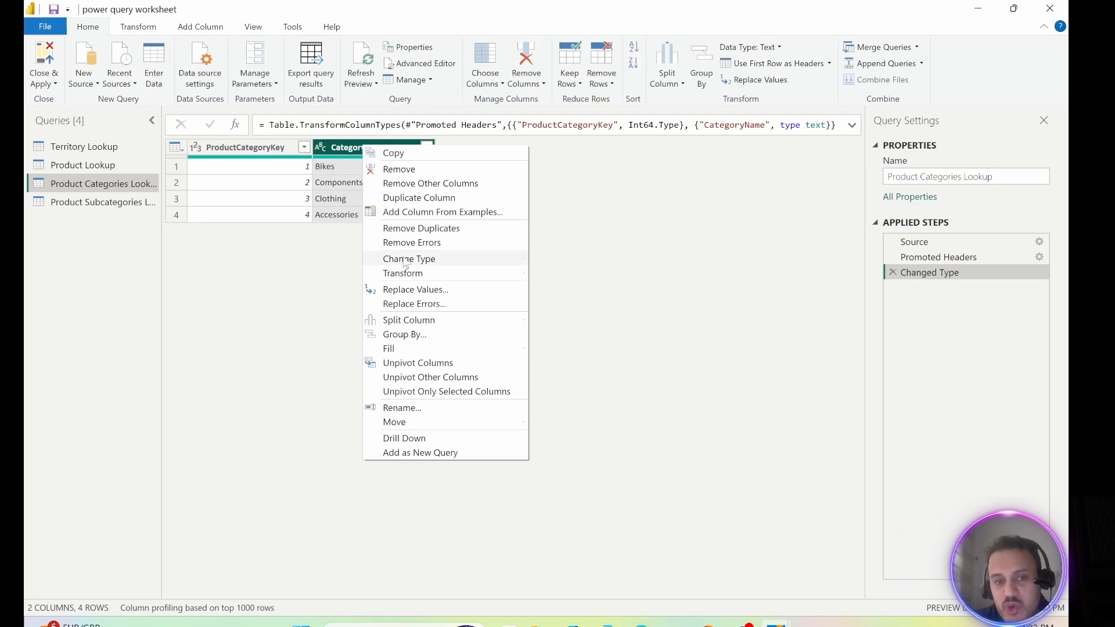
mouse_move(415, 262)
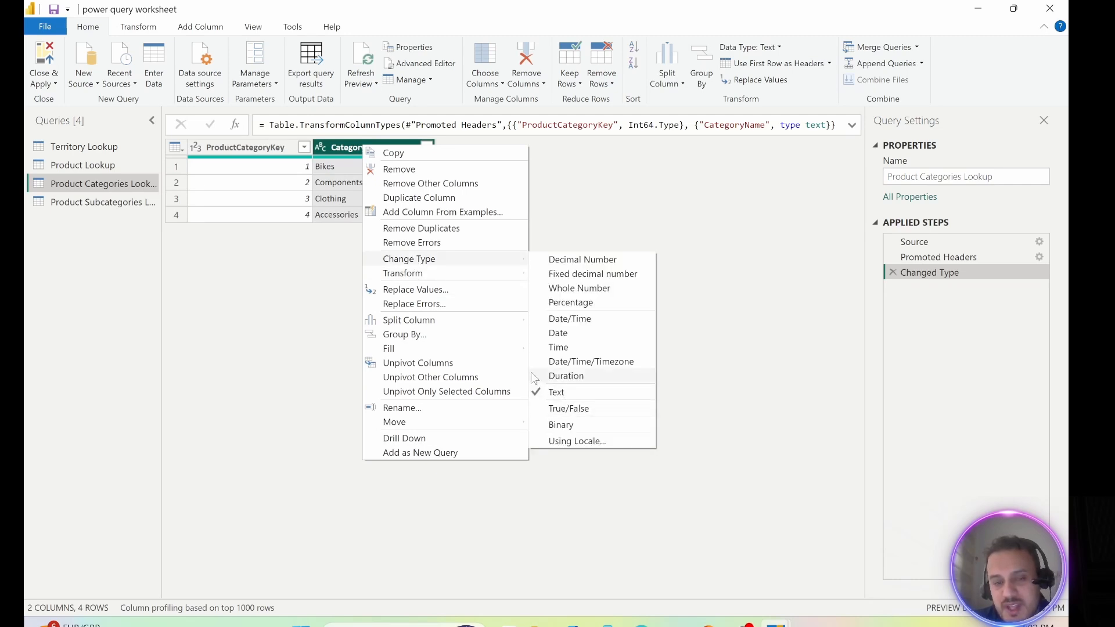
left_click(314, 307)
left_click(98, 202)
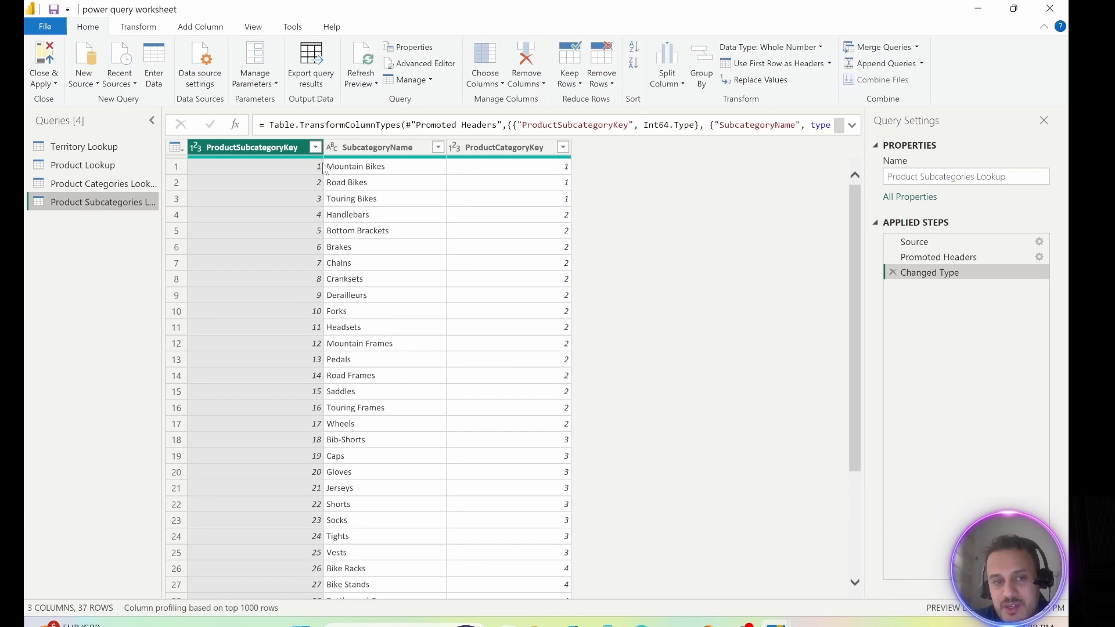
left_click(937, 257)
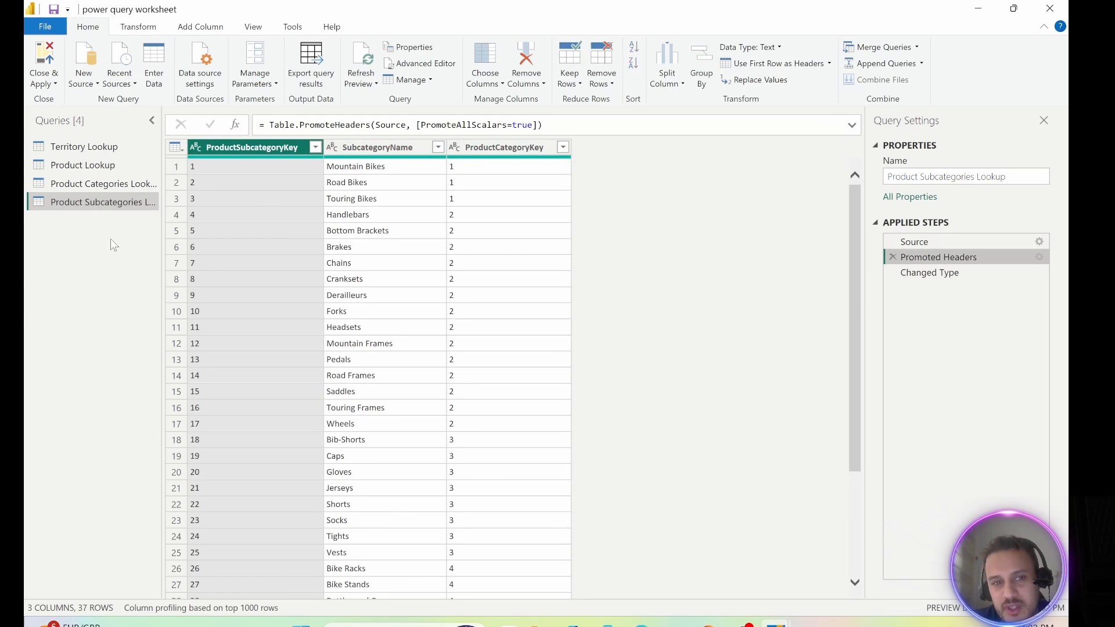
- Add a column to Product Lookup that extracts the ProductSKU text before the "-" delimiter
left_click(82, 166)
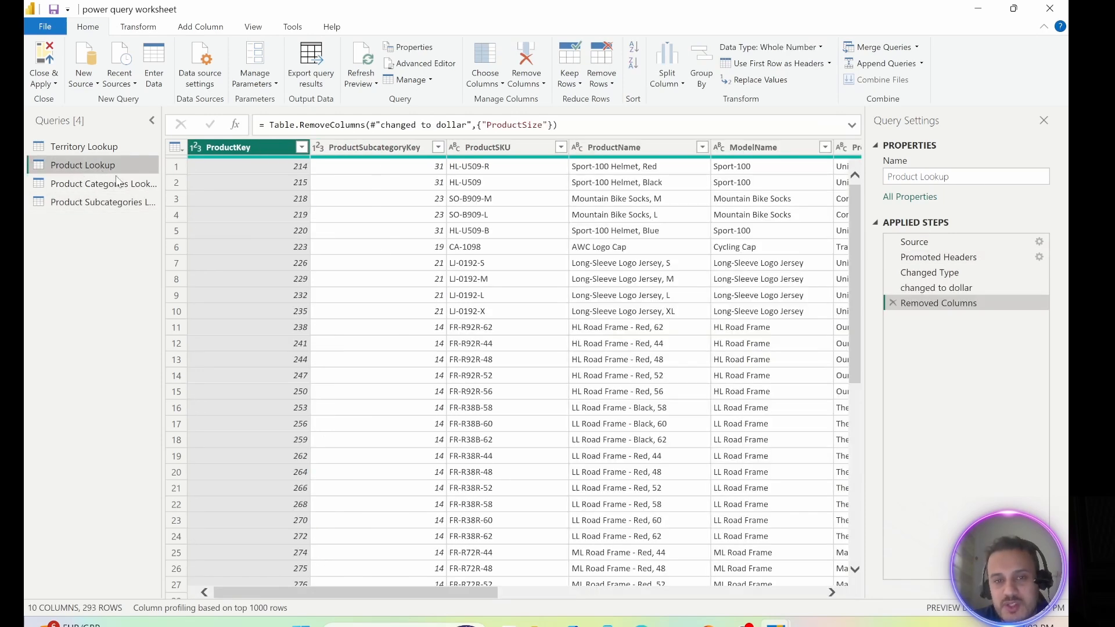
mouse_move(465, 593)
left_mouse_down()
mouse_move(586, 593)
mouse_move(464, 593)
left_mouse_up()
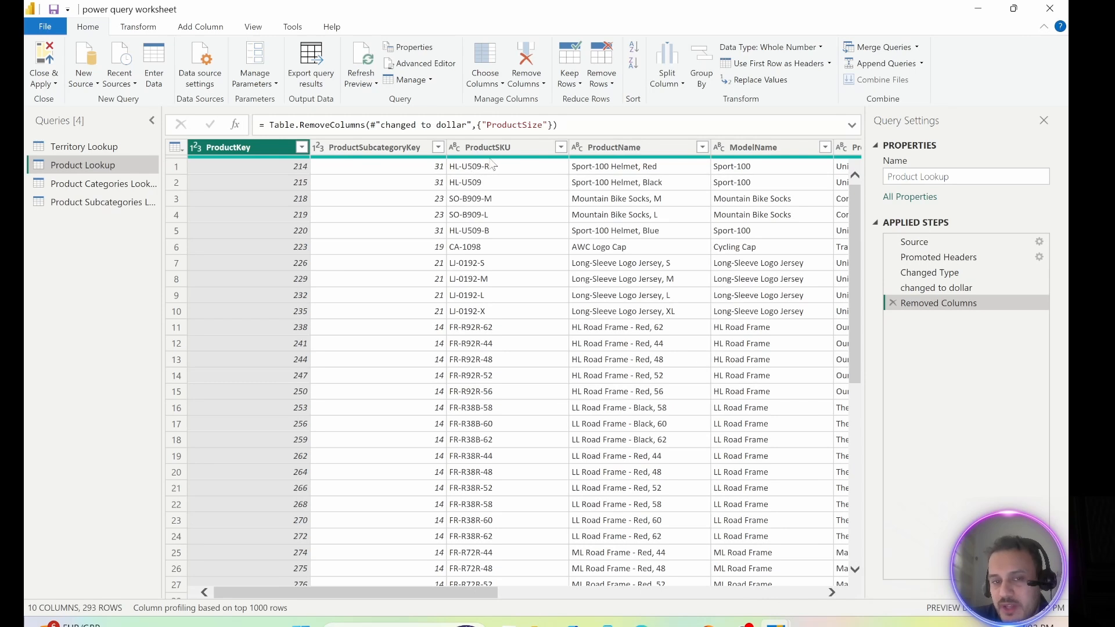
left_click(489, 149)
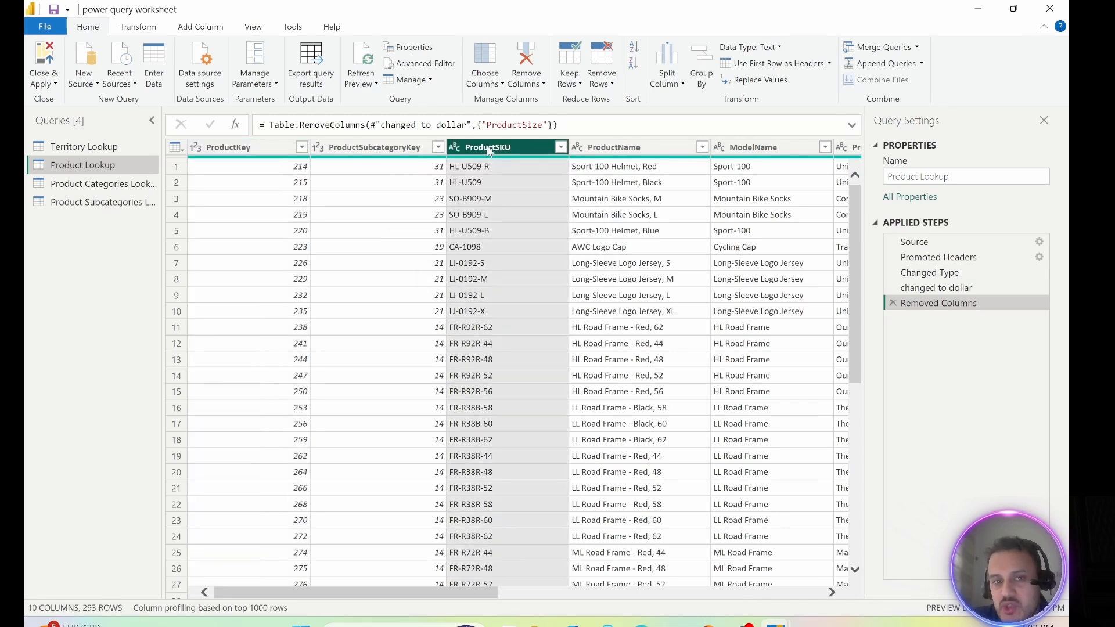
key("alt+a")
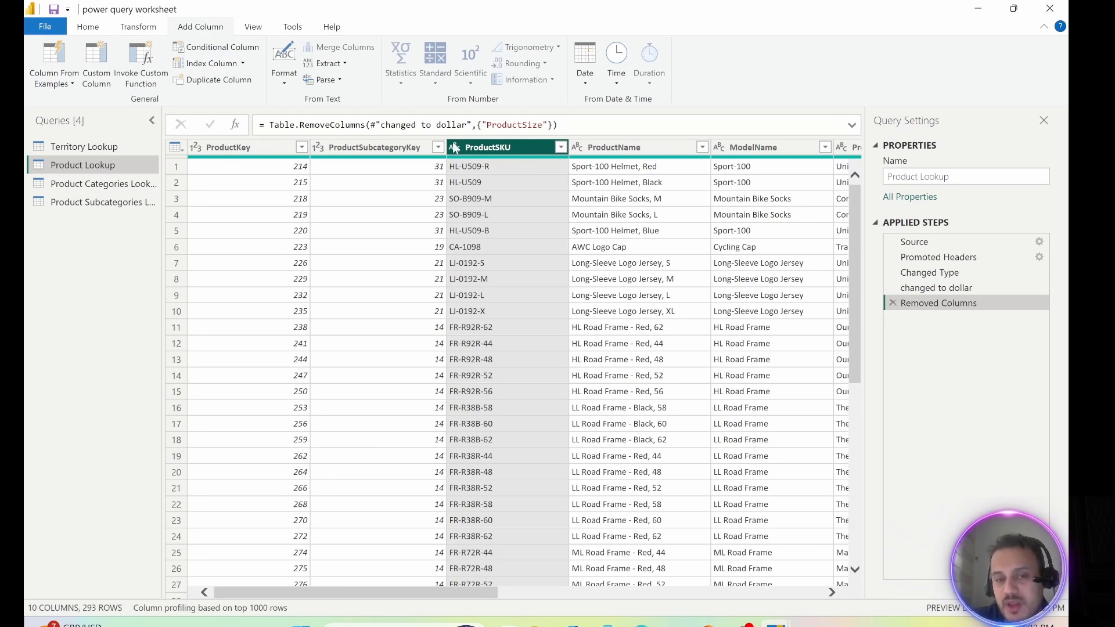
left_click(344, 64)
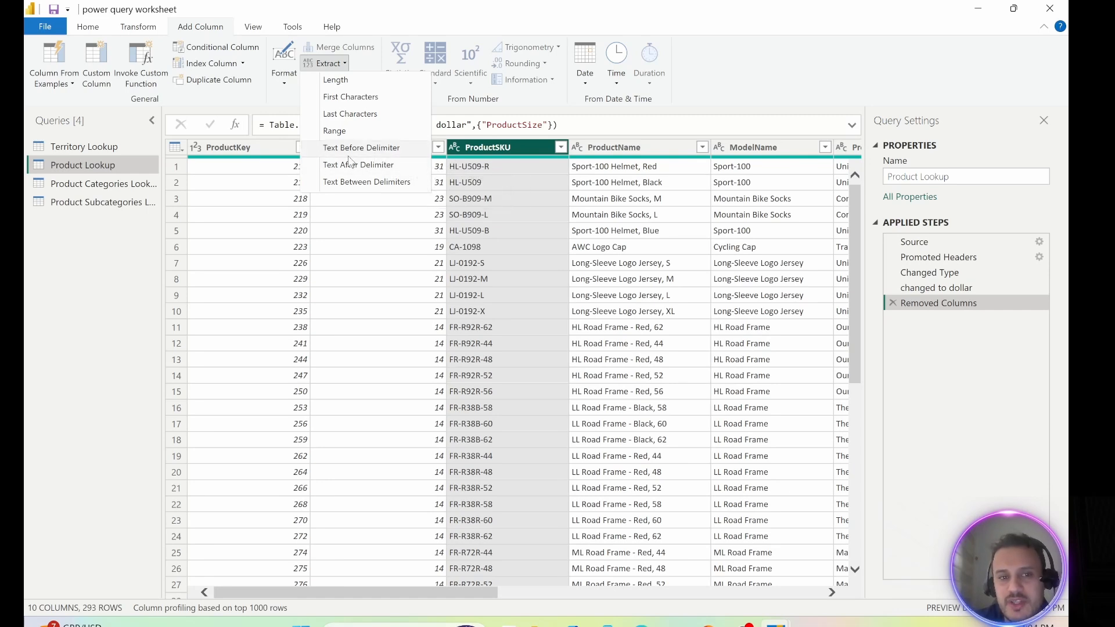
left_click(377, 150)
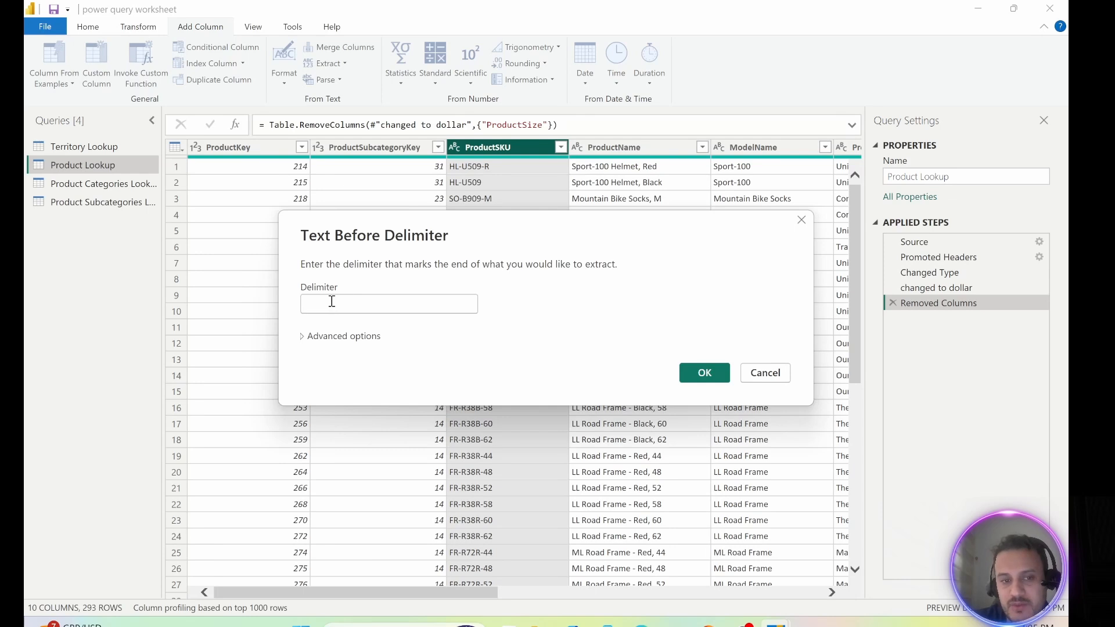
left_click(332, 302)
type("-")
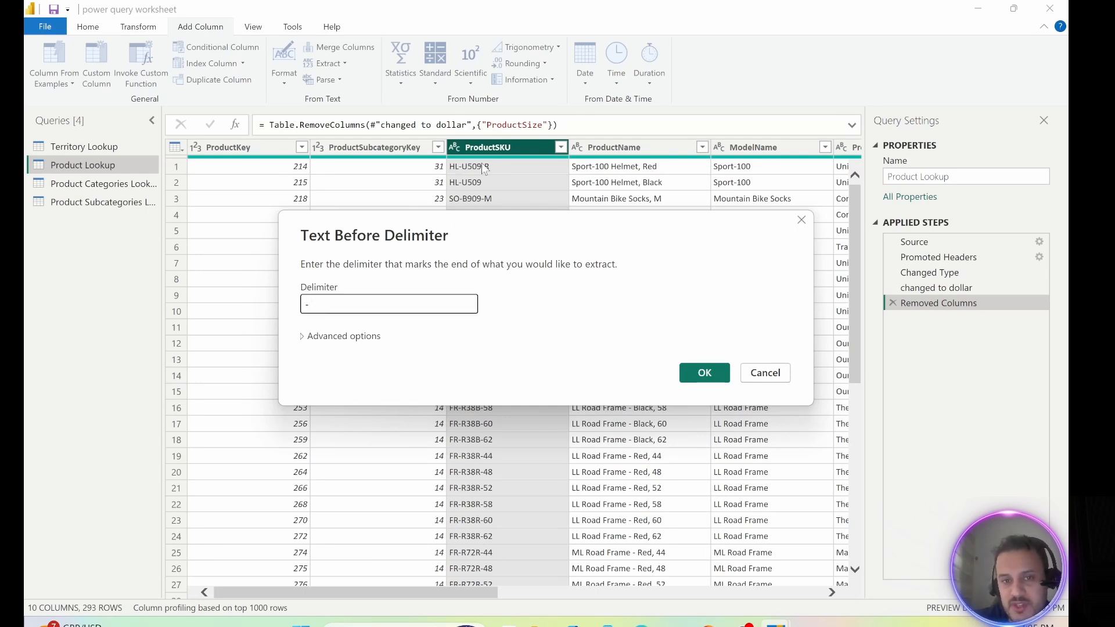
left_click(715, 377)
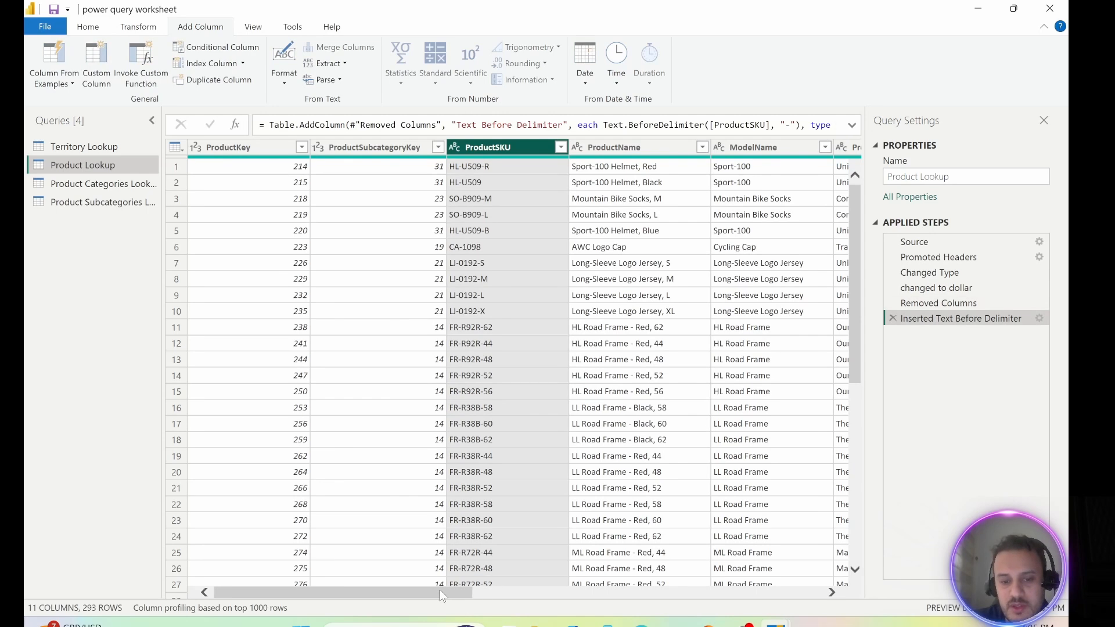
- Rename the extracted Text Before Delimiter column in Product Lookup as SKU Types
left_click_drag(447, 593, 842, 594)
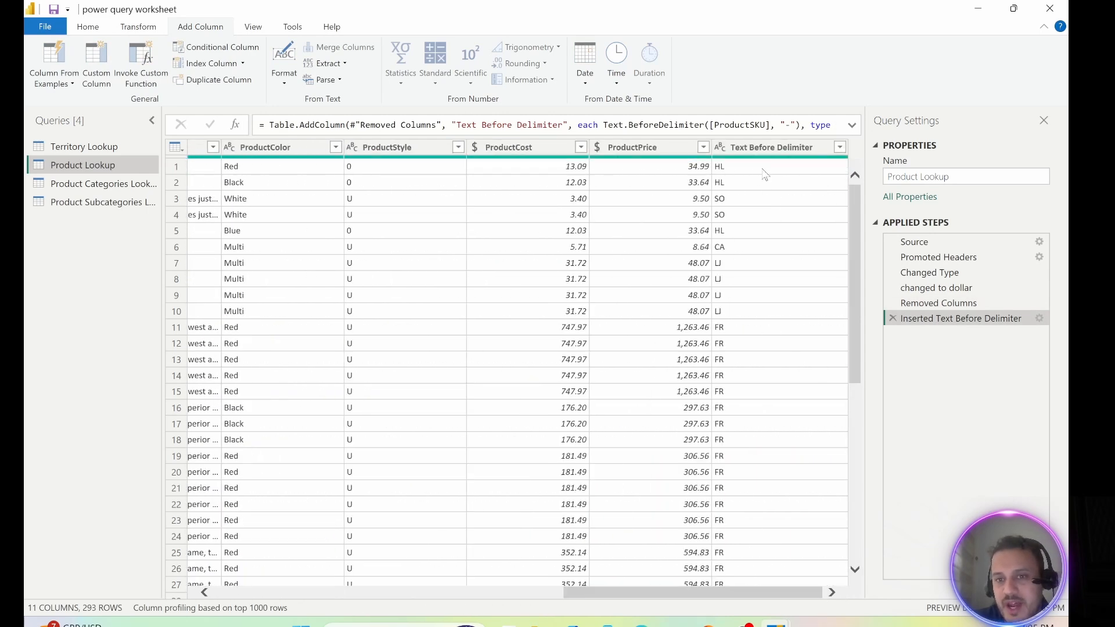
left_click(768, 152)
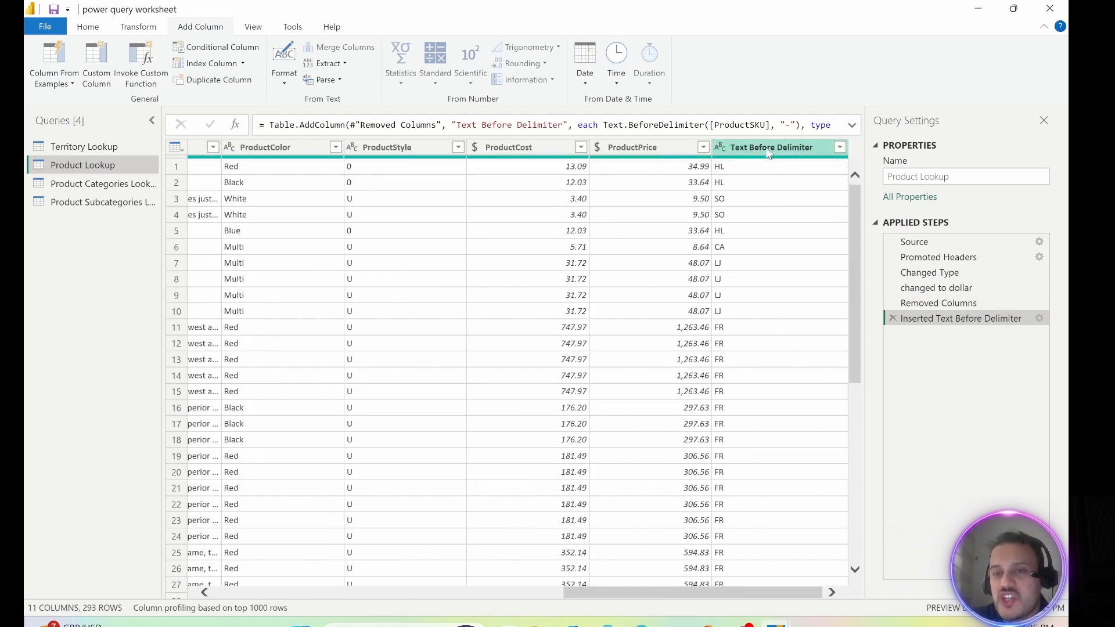
double_click(760, 148)
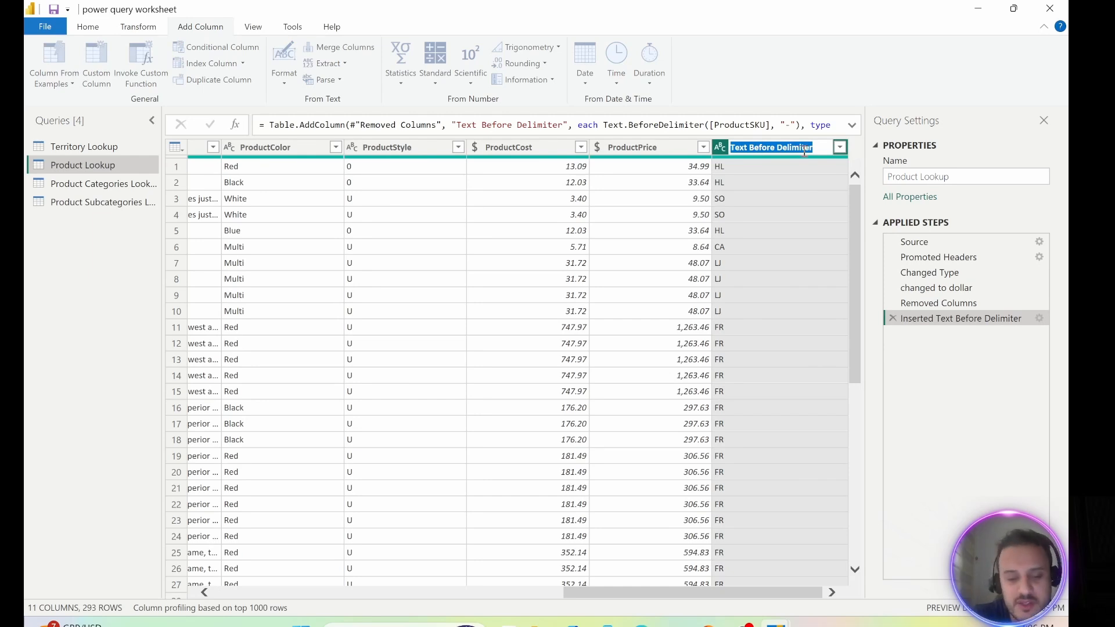
type("SKU Types")
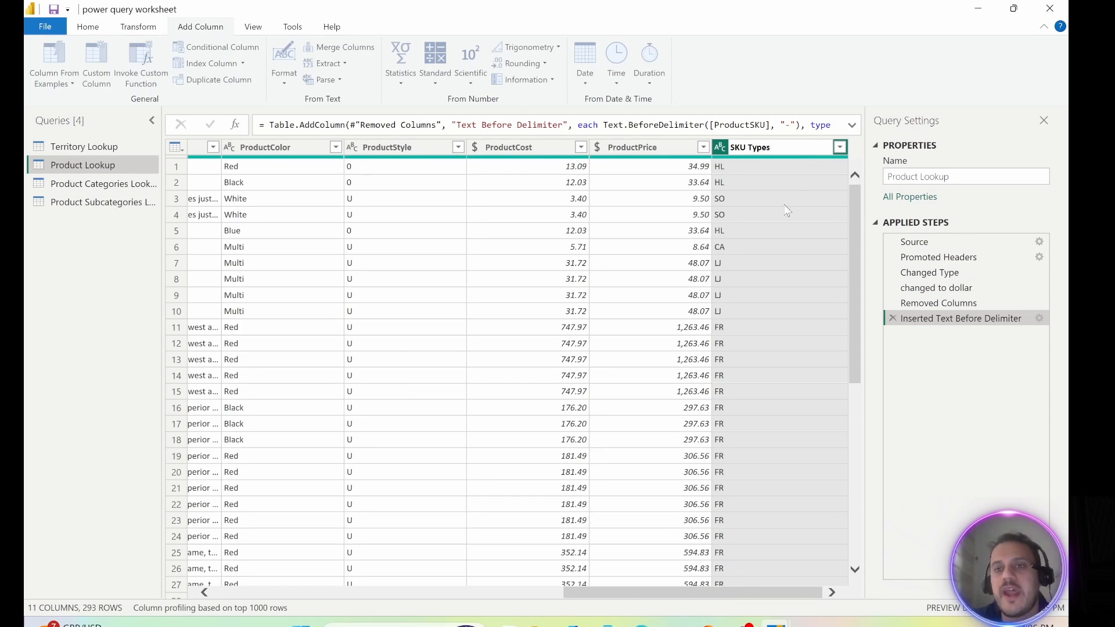
key("Return")
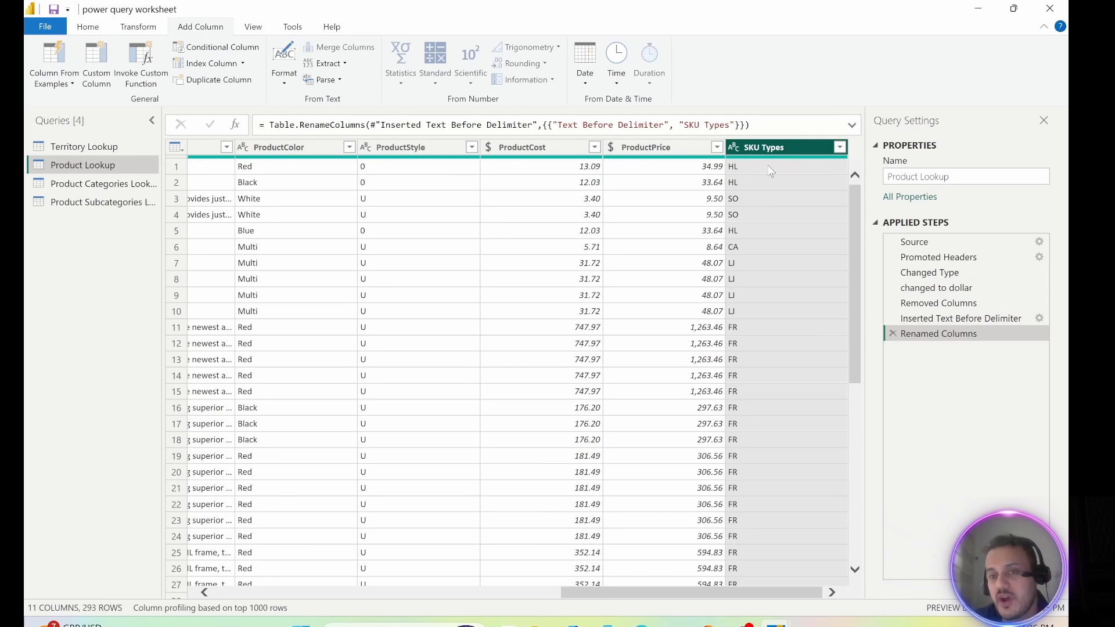
- Edit the Inserted Text Before Delimiter step so that the number of delimiters to skip is 1
left_click(1038, 318)
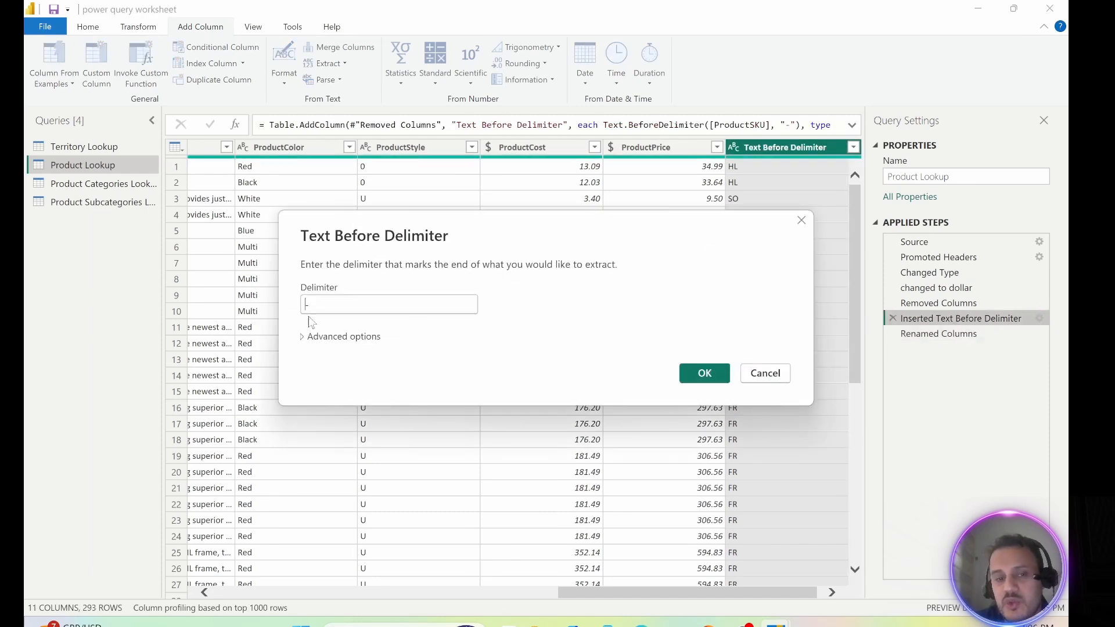
left_click(313, 340)
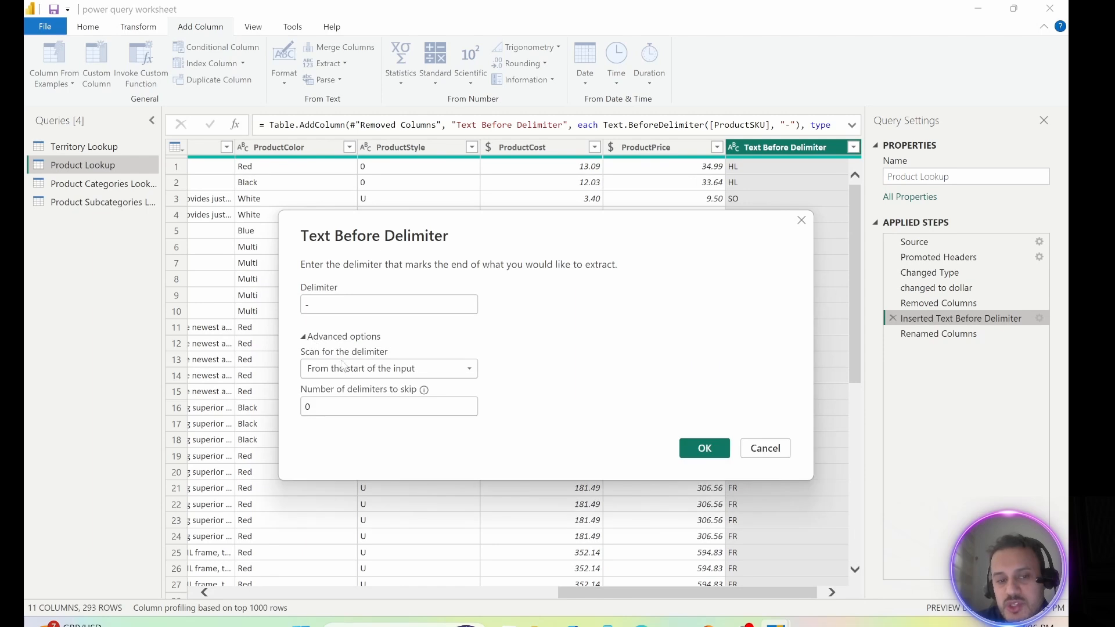
left_click_drag(531, 234, 408, 132)
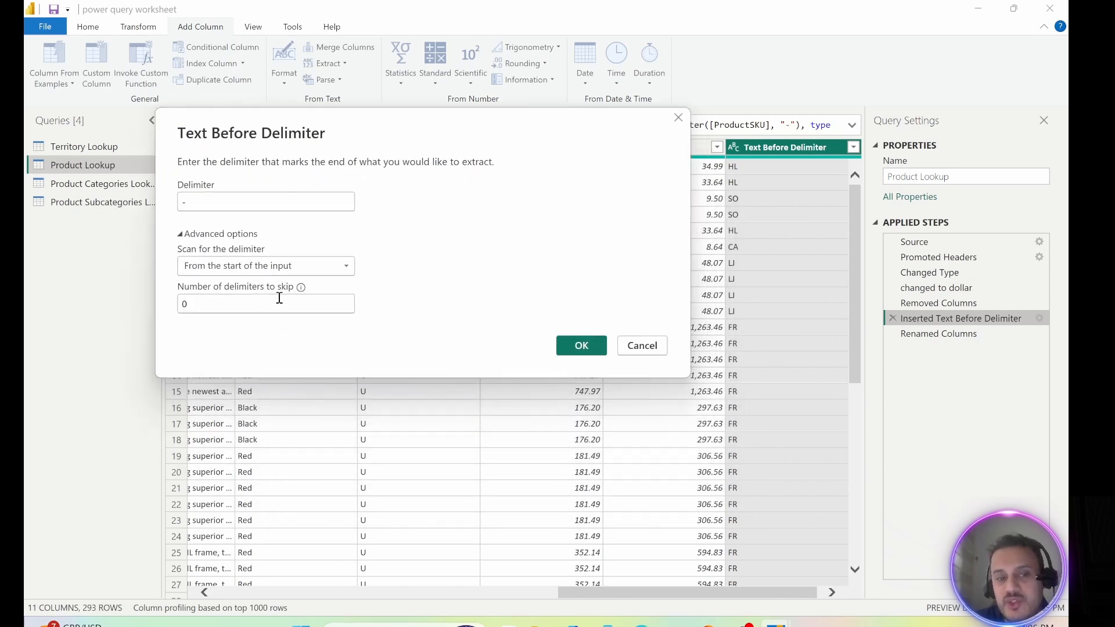
left_click_drag(212, 304, 175, 311)
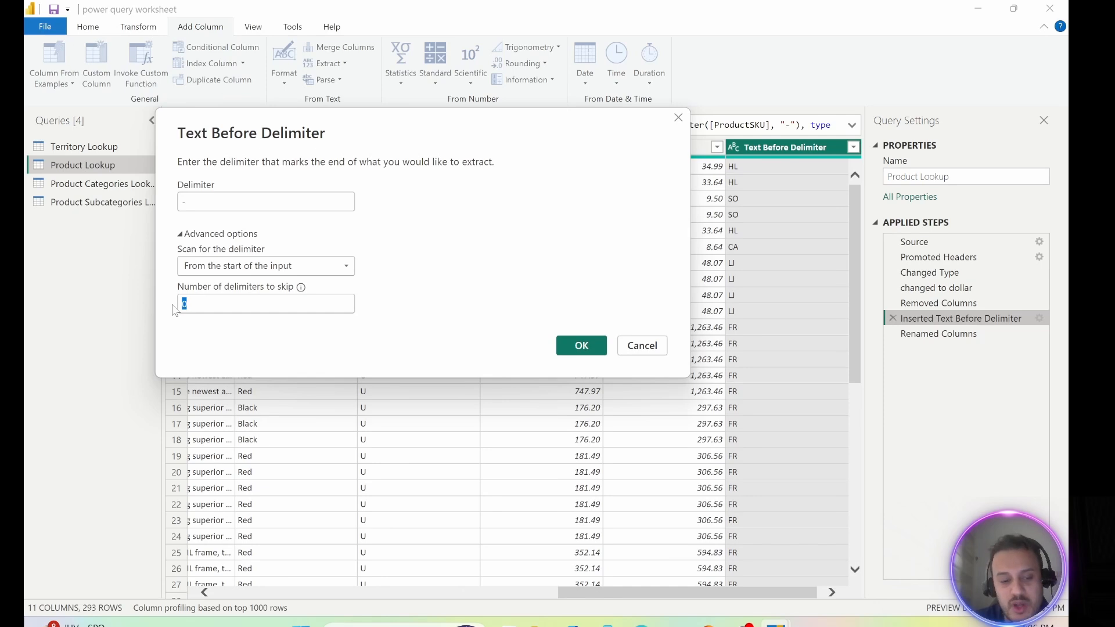
type("1")
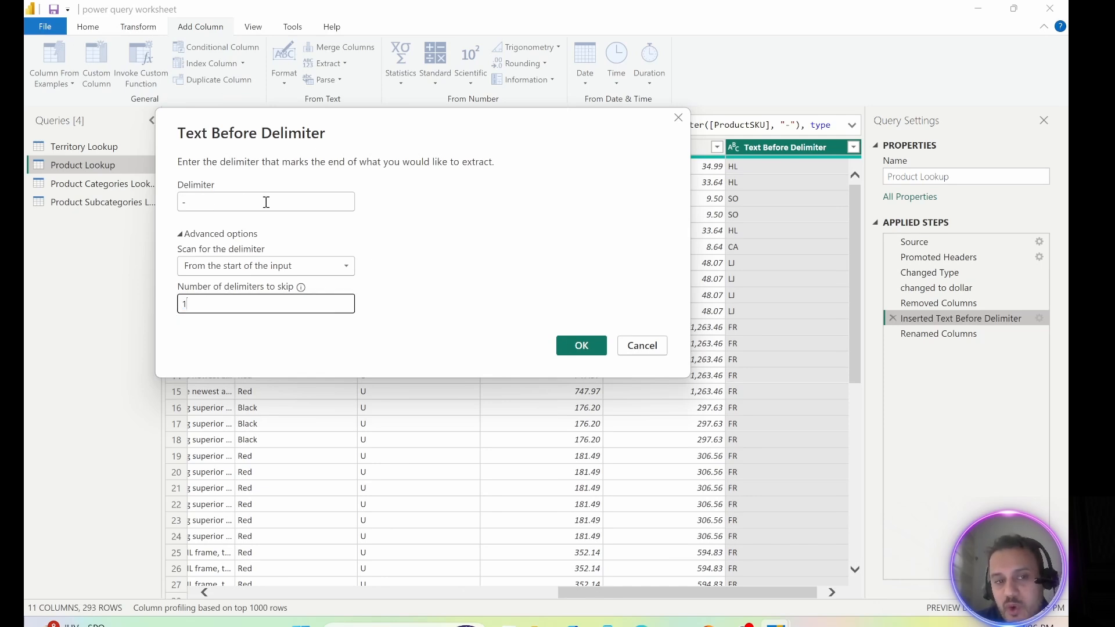
left_click(581, 346)
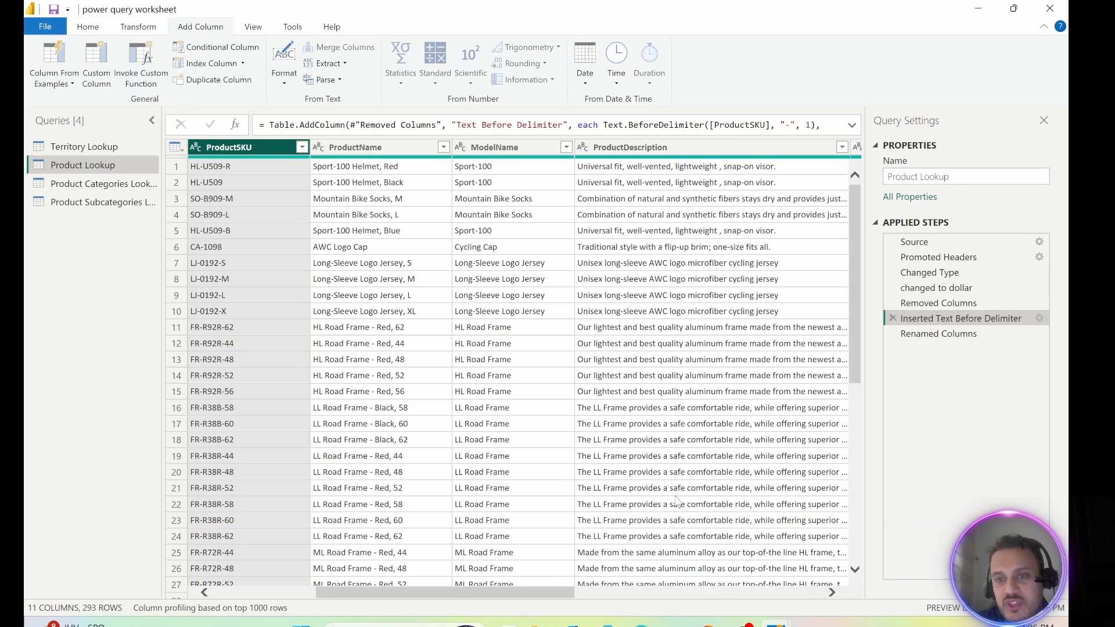
- Rename the Text Before Delimiter column as SKU Type directly after the edited extraction step
left_click_drag(535, 597, 783, 597)
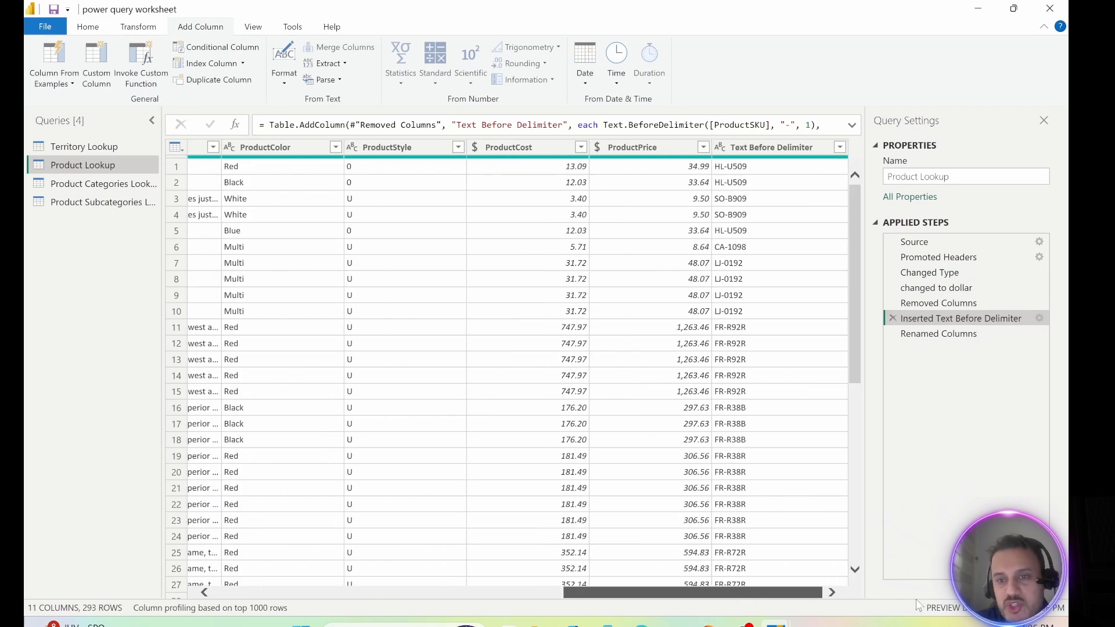
double_click(759, 148)
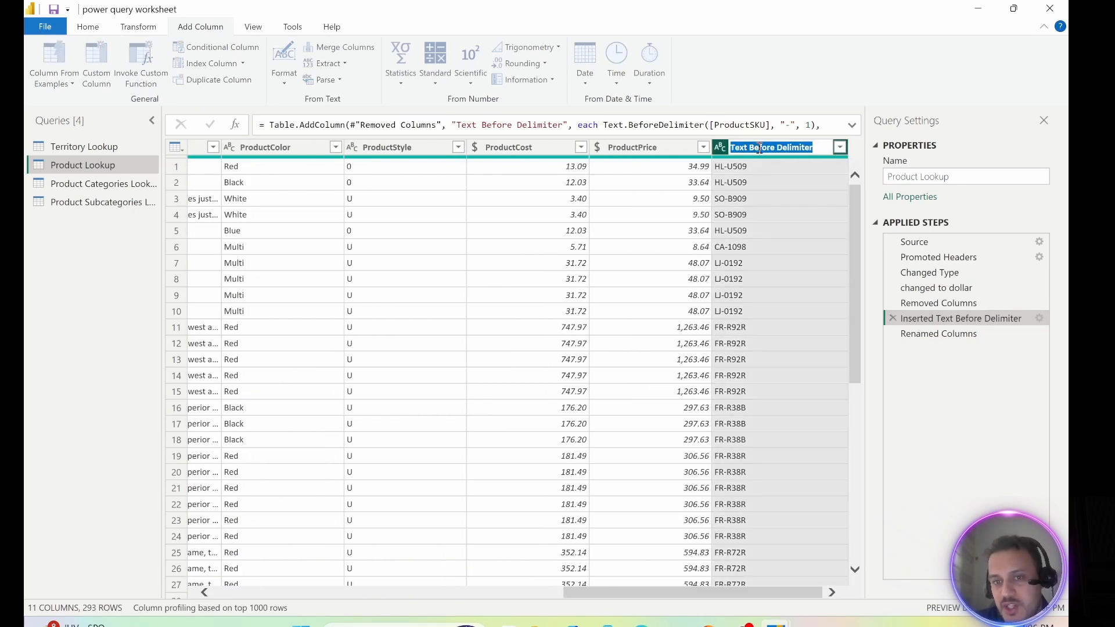
type("sk")
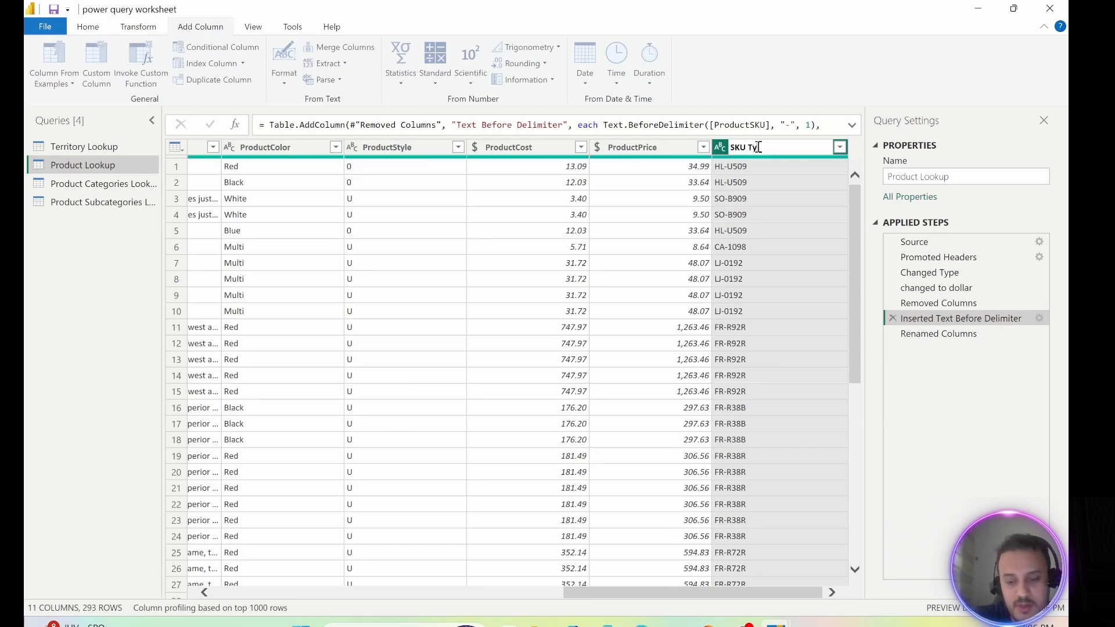
key("Return")
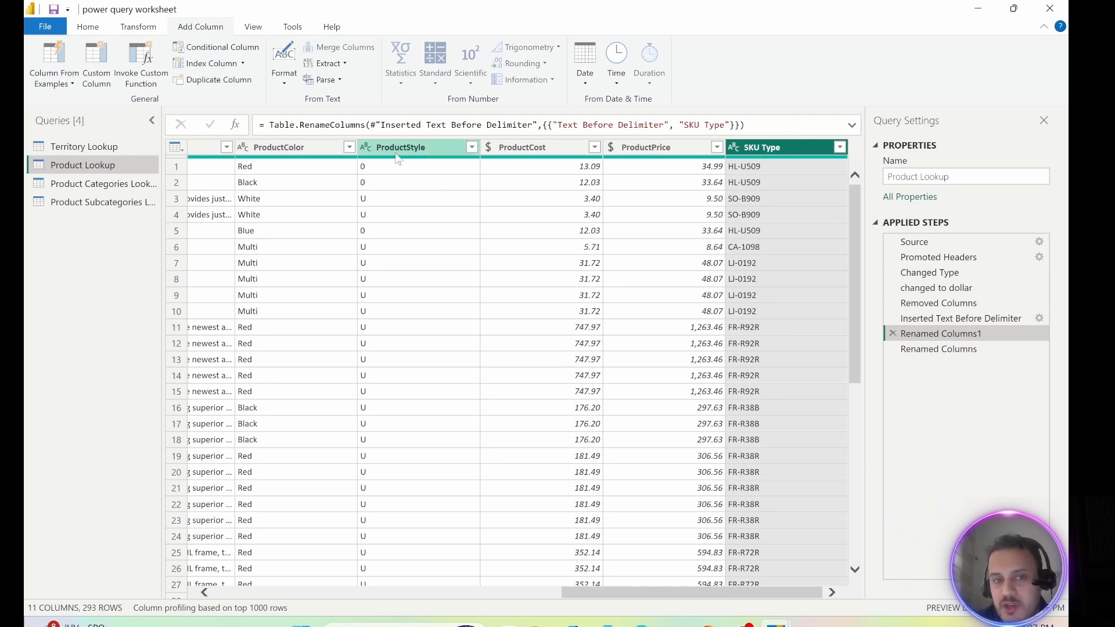
- Replace the value 0 with NA in the ProductStyle column, inserting it as an intermediate step
left_click(413, 148)
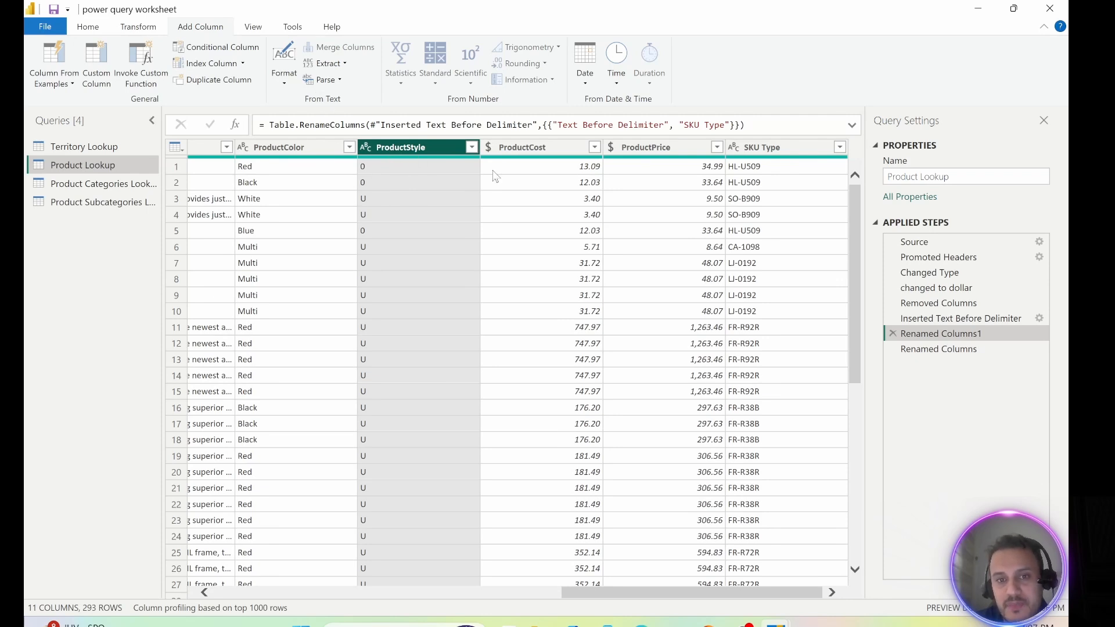
left_click(139, 29)
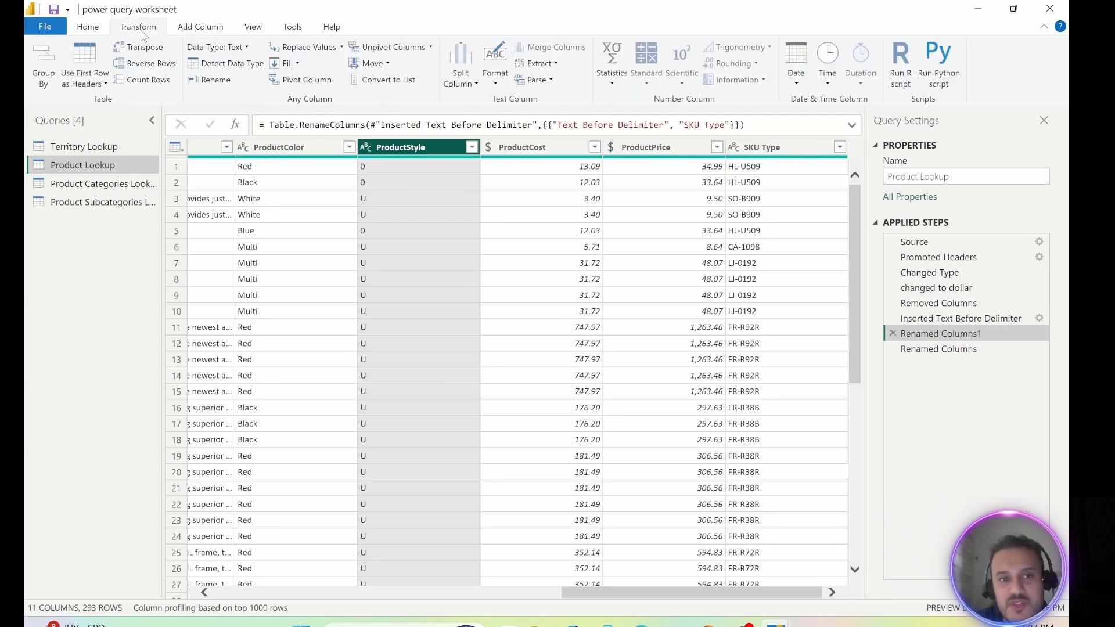
left_click(303, 49)
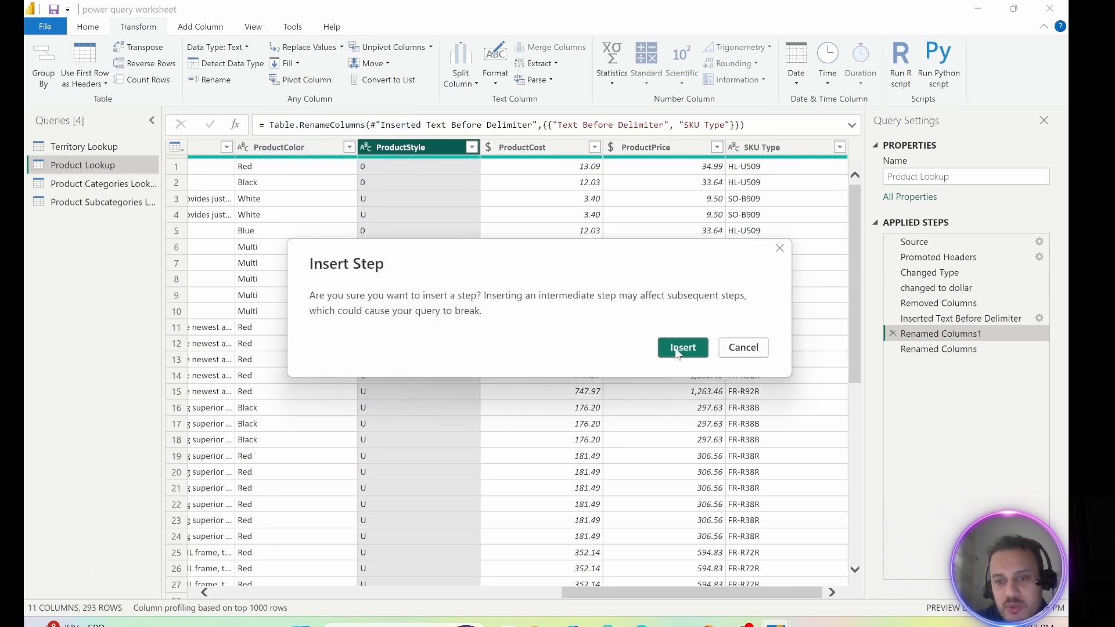
left_click(678, 349)
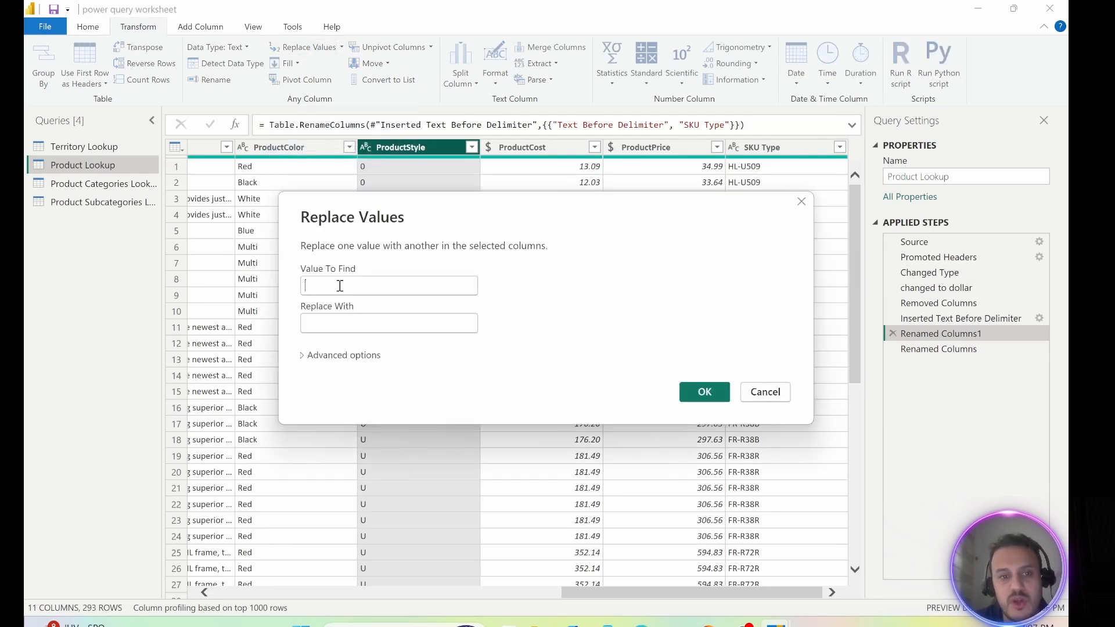
type("0")
left_click(340, 324)
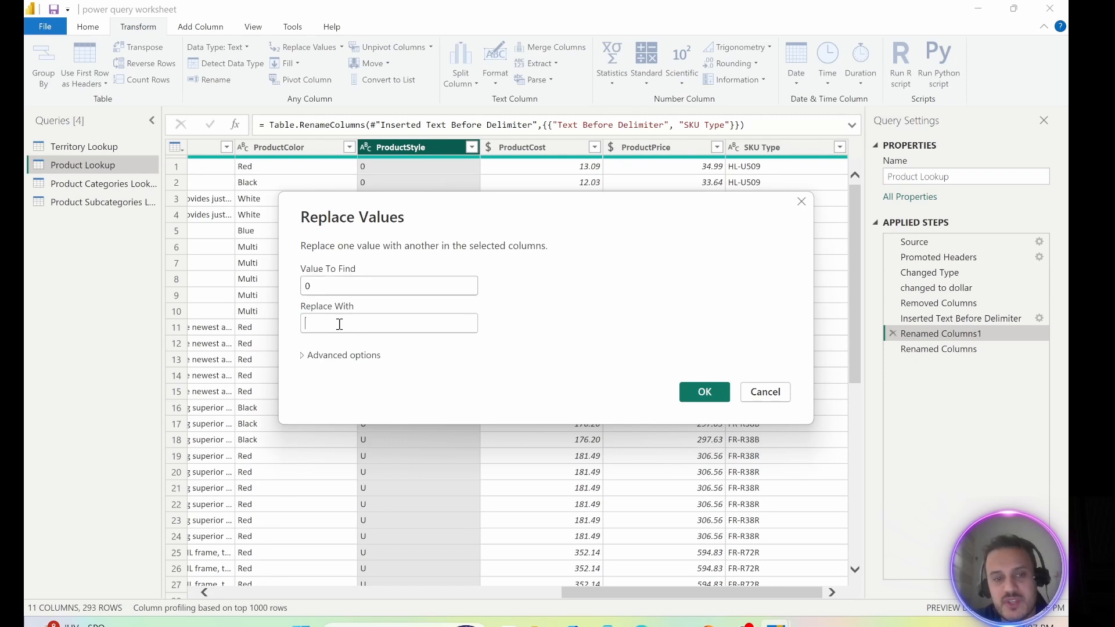
left_click(340, 325)
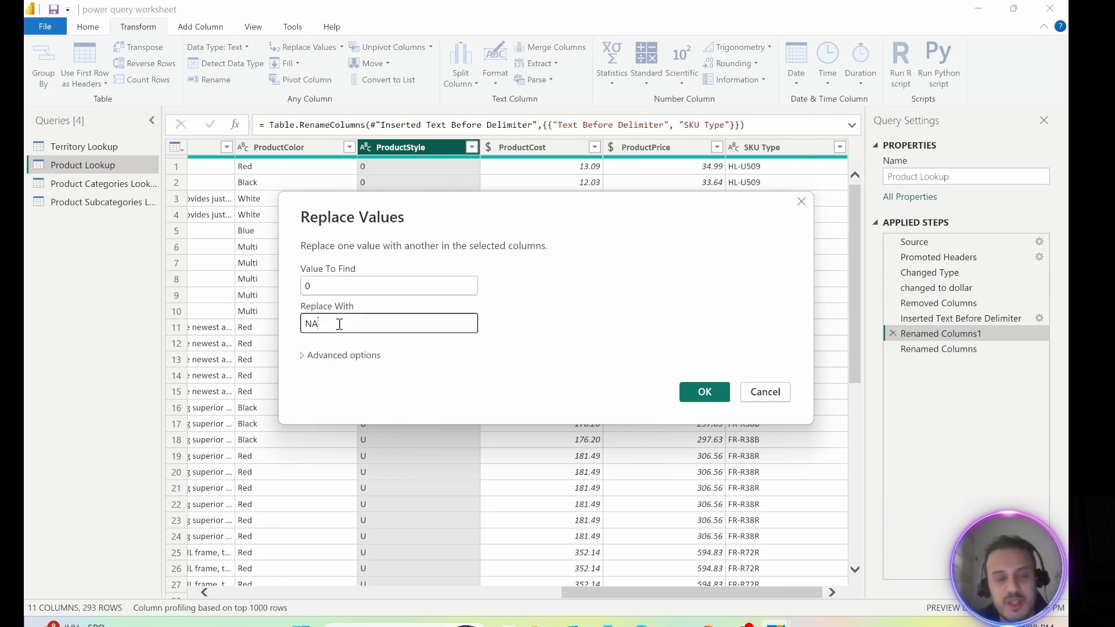
left_click(704, 391)
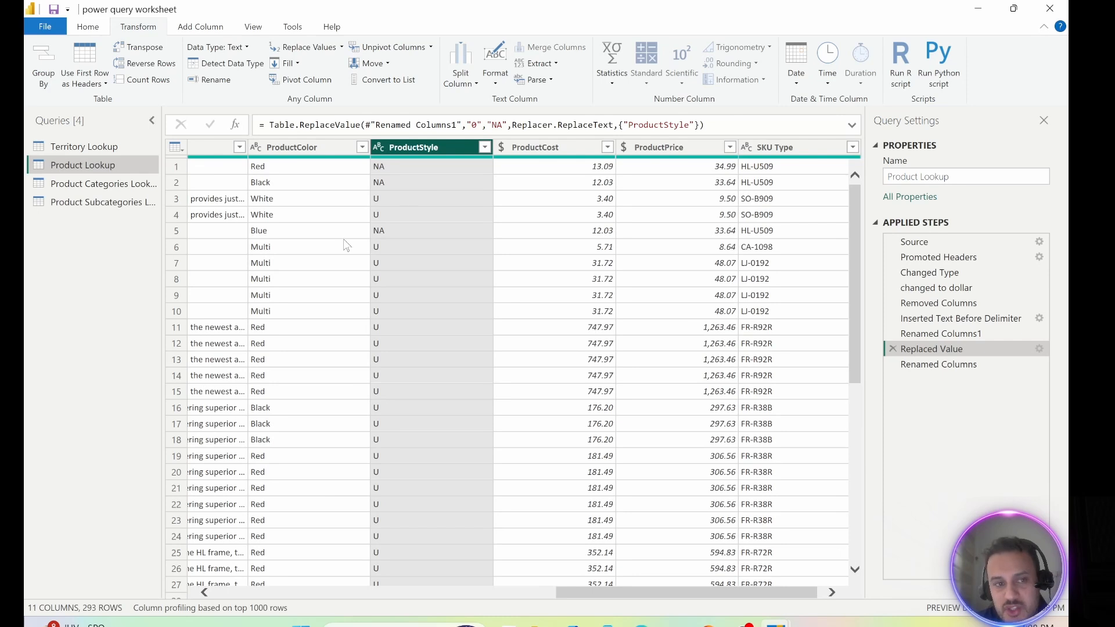
- Close and apply the query changes, and view the loaded tables and their relationships in the data model
left_click(93, 27)
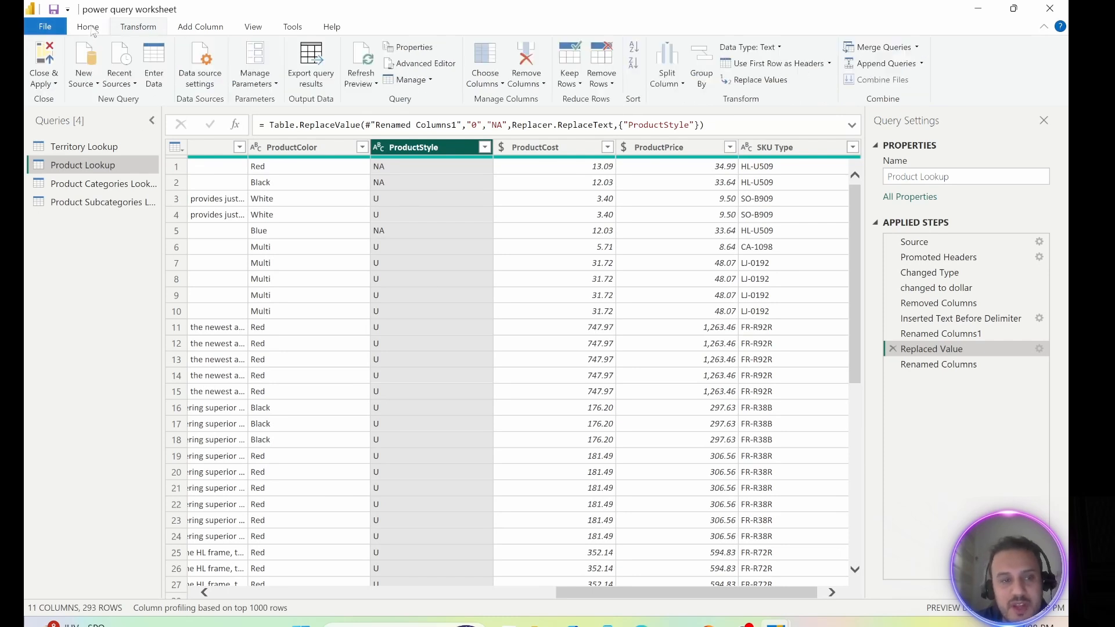
left_click(36, 60)
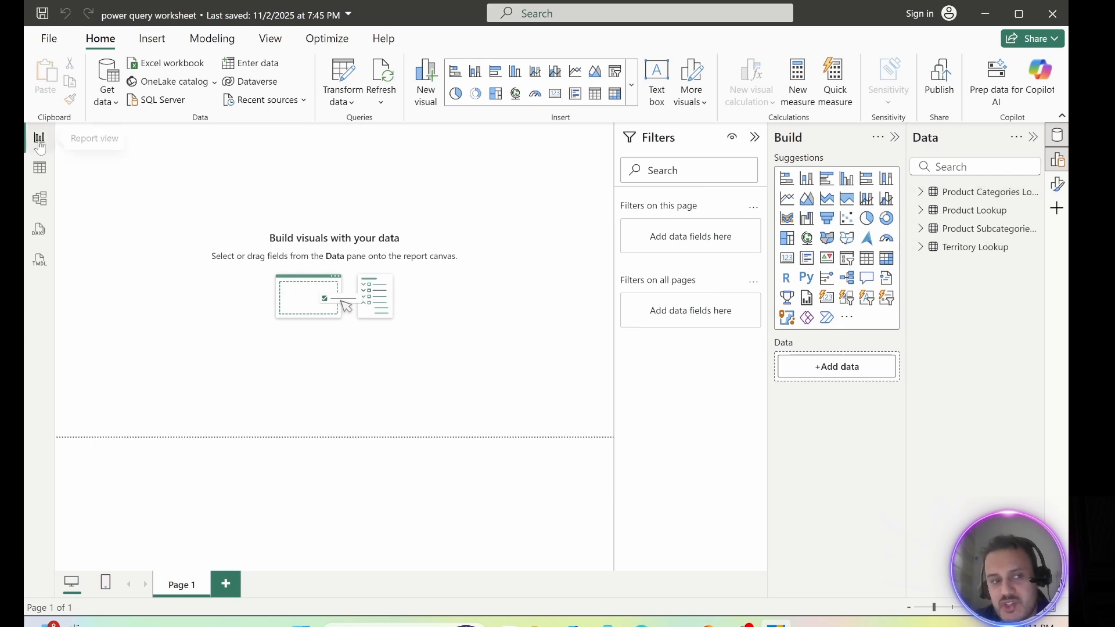
left_click(40, 168)
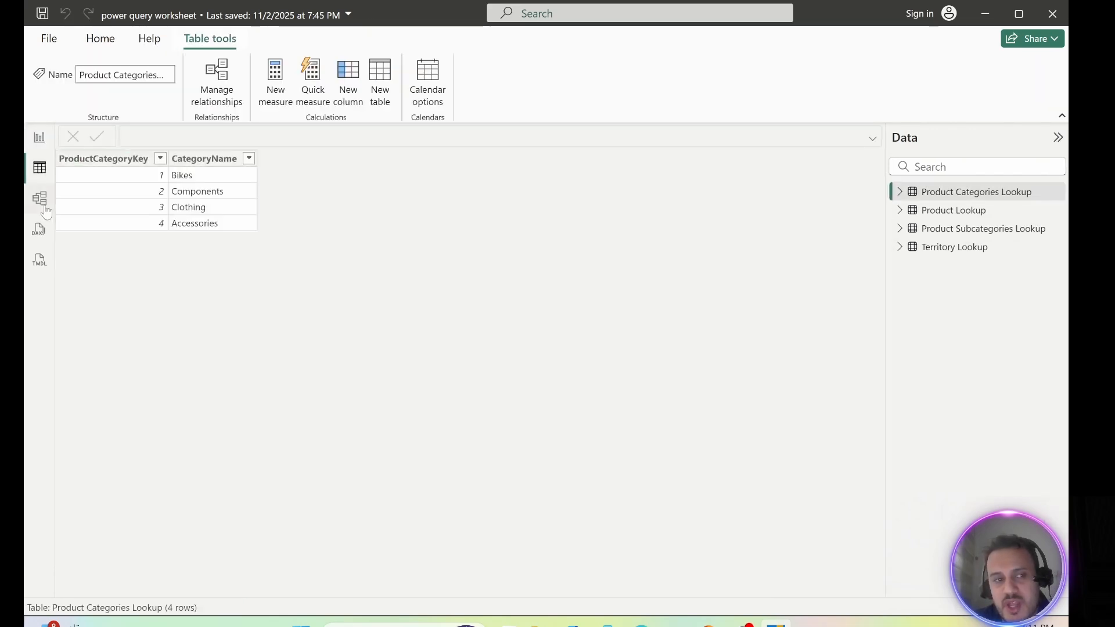
left_click(41, 200)
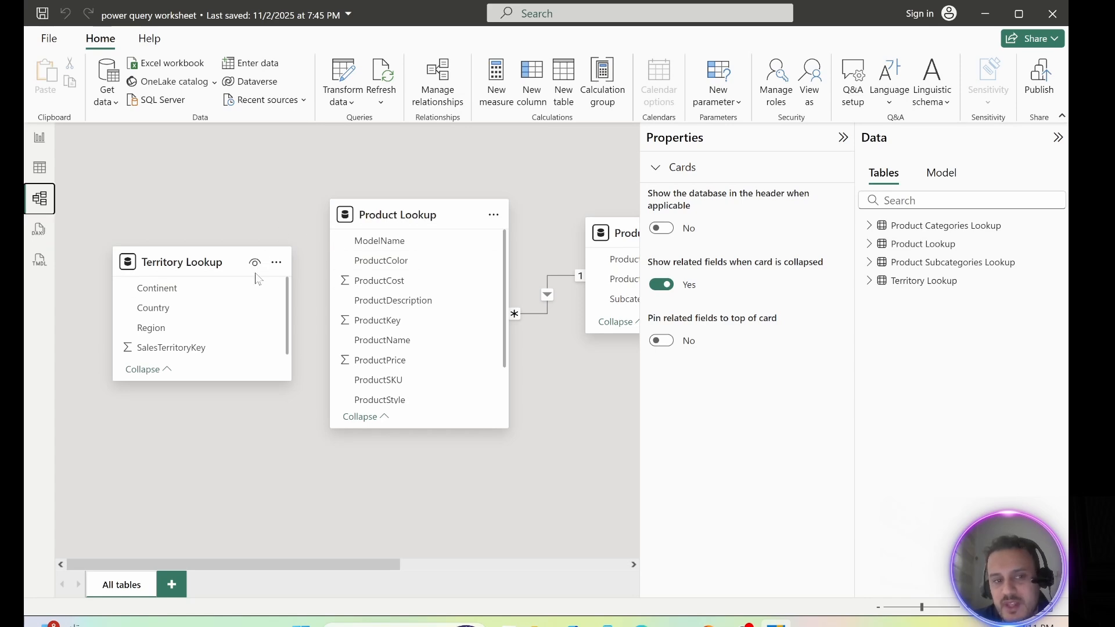
left_click_drag(340, 563, 365, 570)
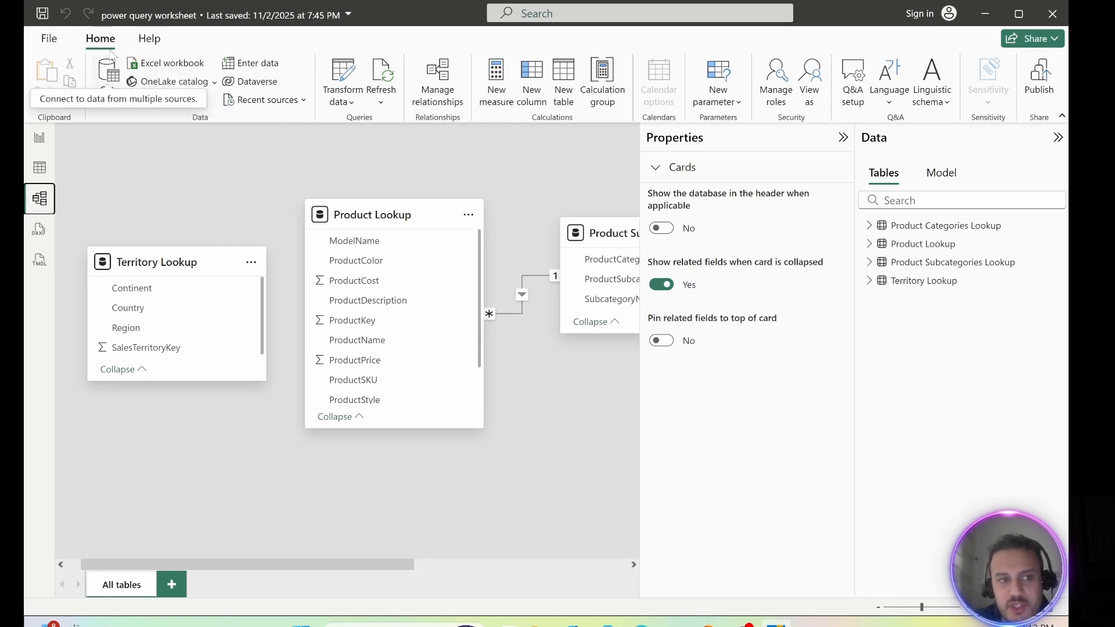
- Start a new Oracle database connection from the database data sources
left_click(108, 81)
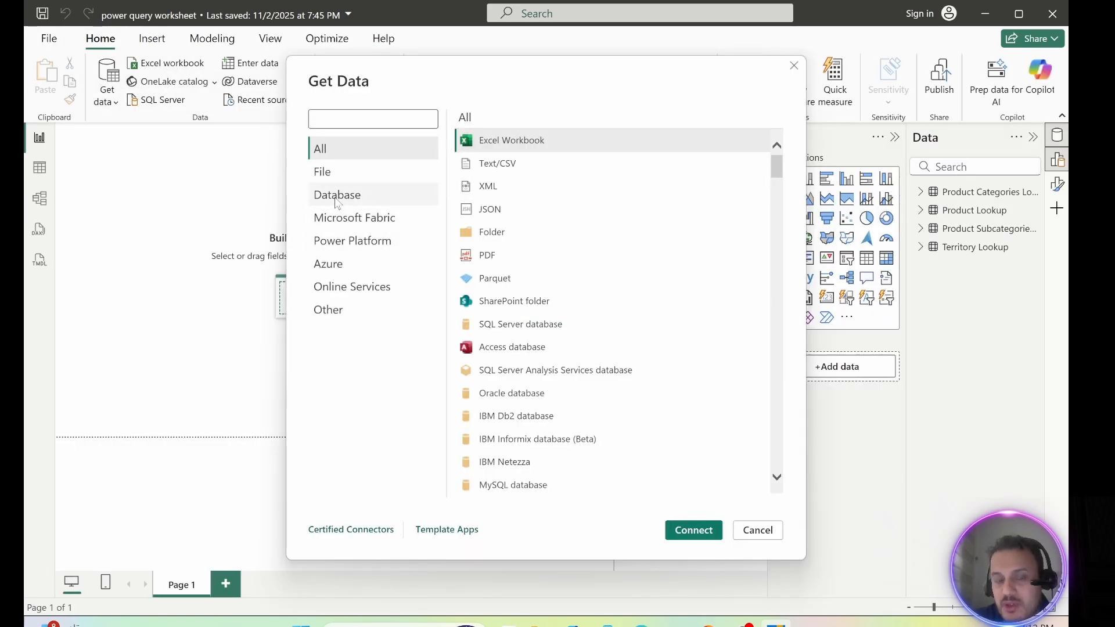
left_click(340, 196)
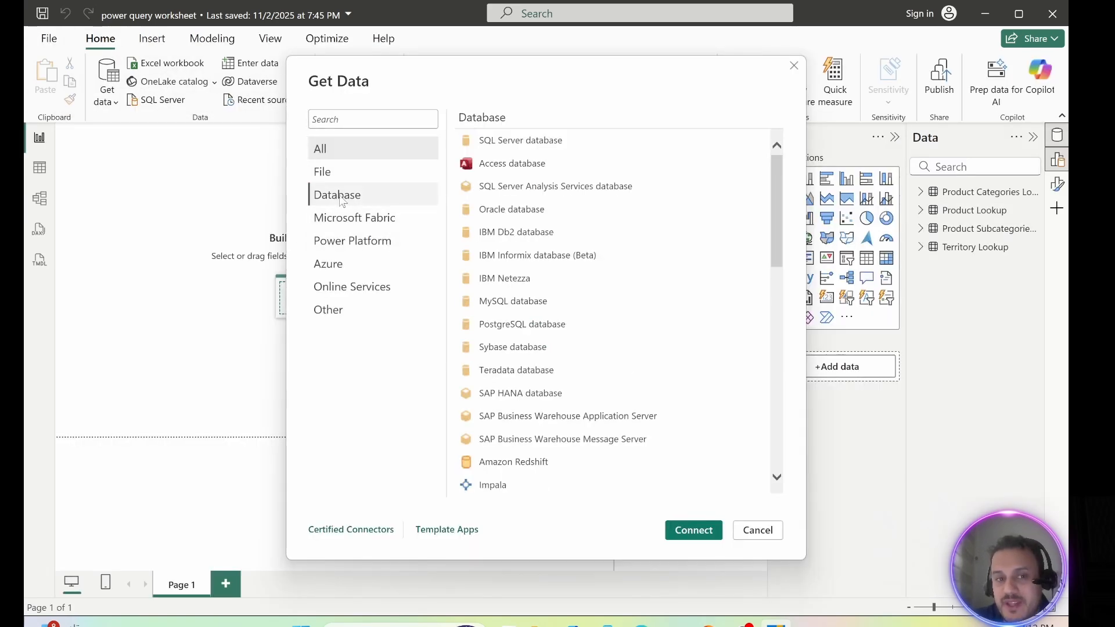
double_click(523, 215)
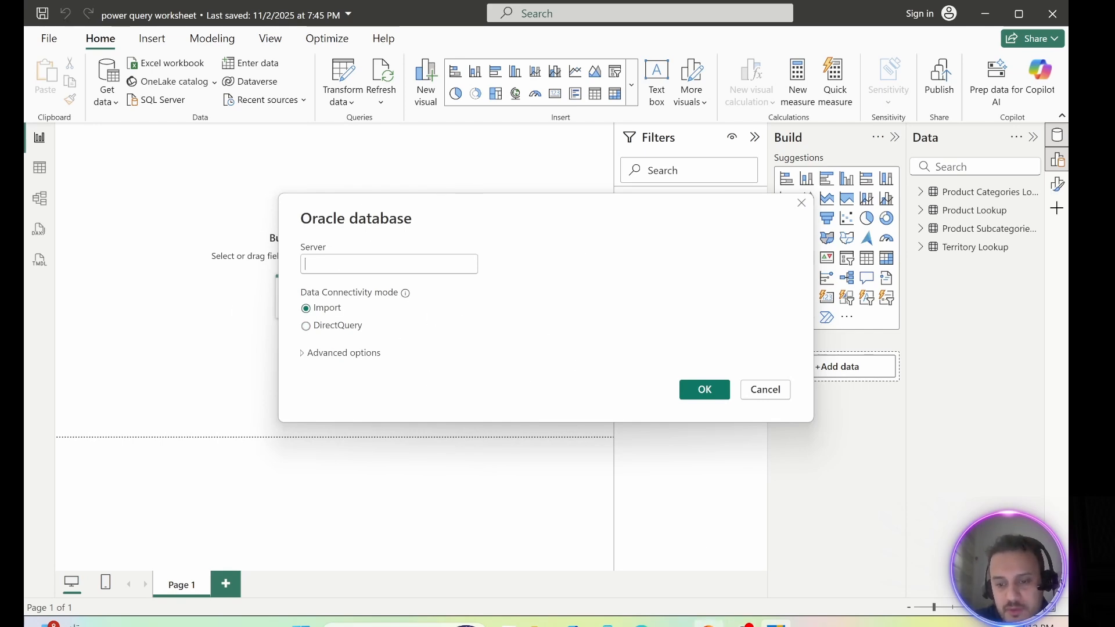
- Switch to PowerPoint to review the Oracle server, username and password details on the last slide, and return to Power BI
key("alt+Tab")
left_click(565, 316)
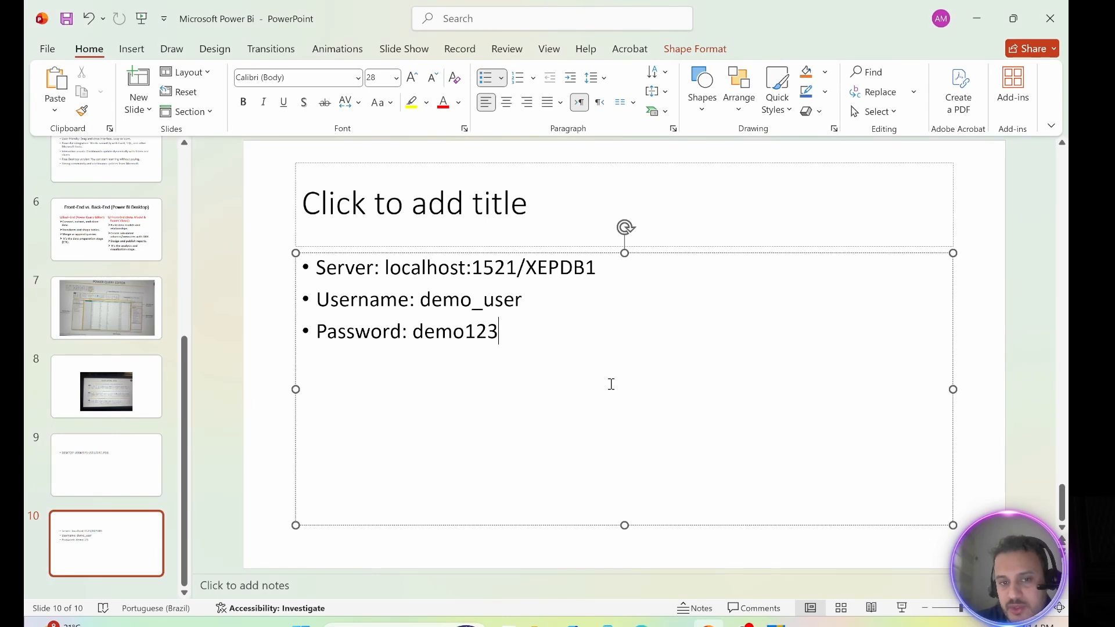
left_click_drag(384, 268, 468, 270)
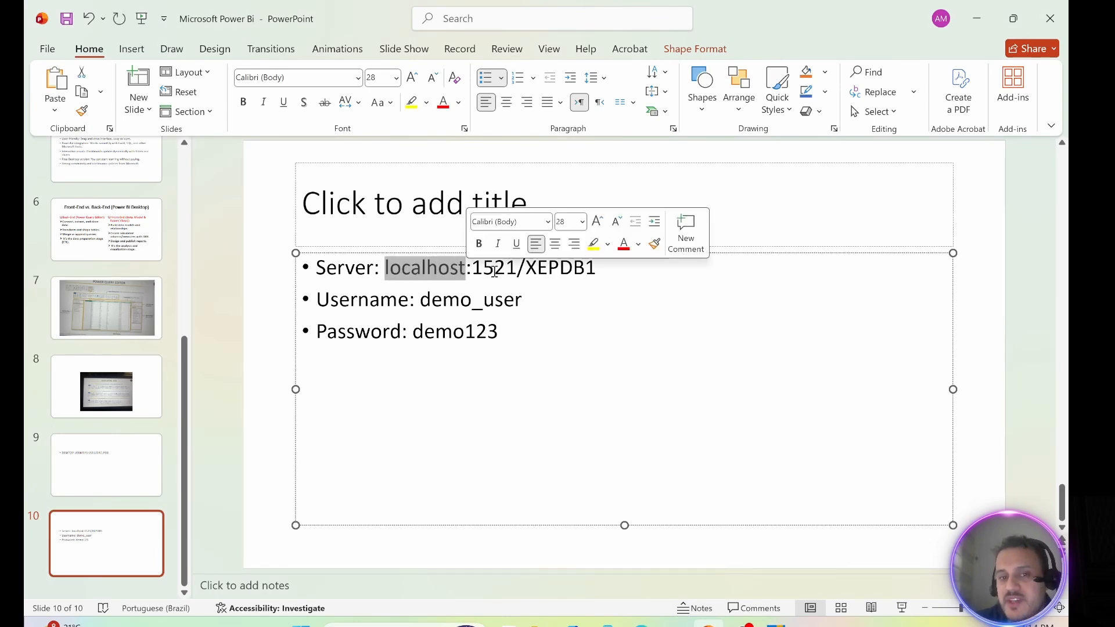
left_click(556, 273)
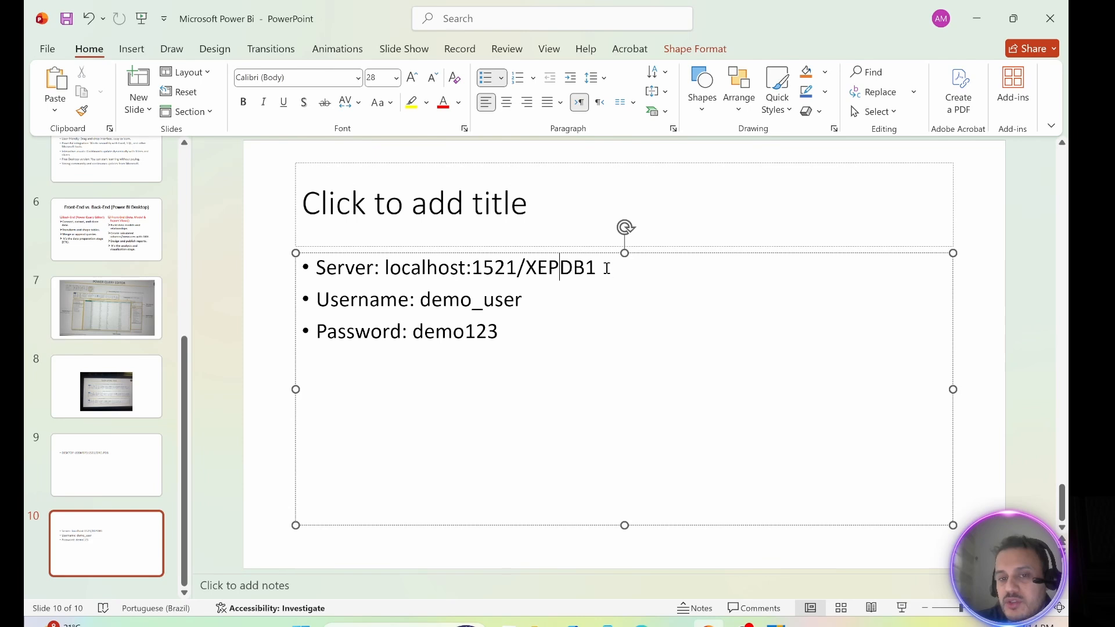
left_click_drag(606, 268, 416, 268)
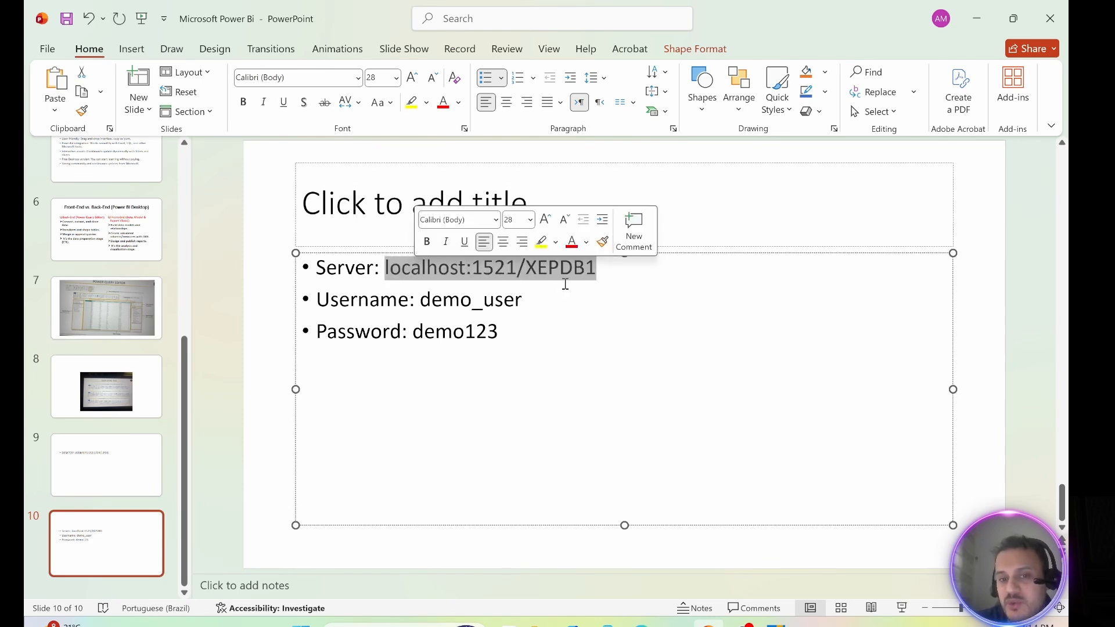
left_click(564, 294)
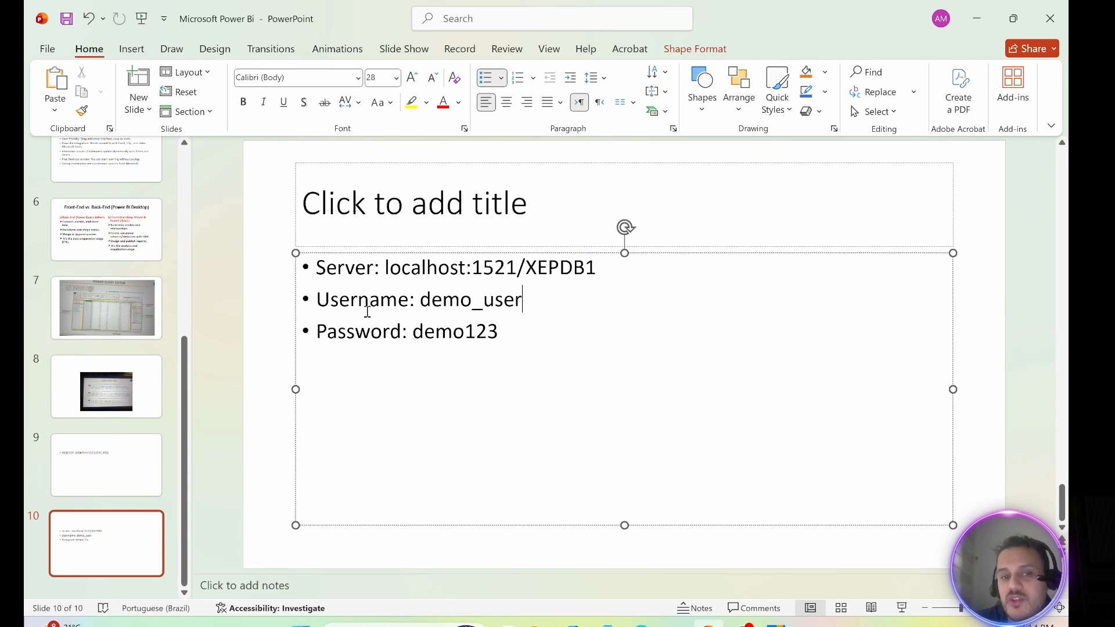
left_click_drag(421, 301, 522, 301)
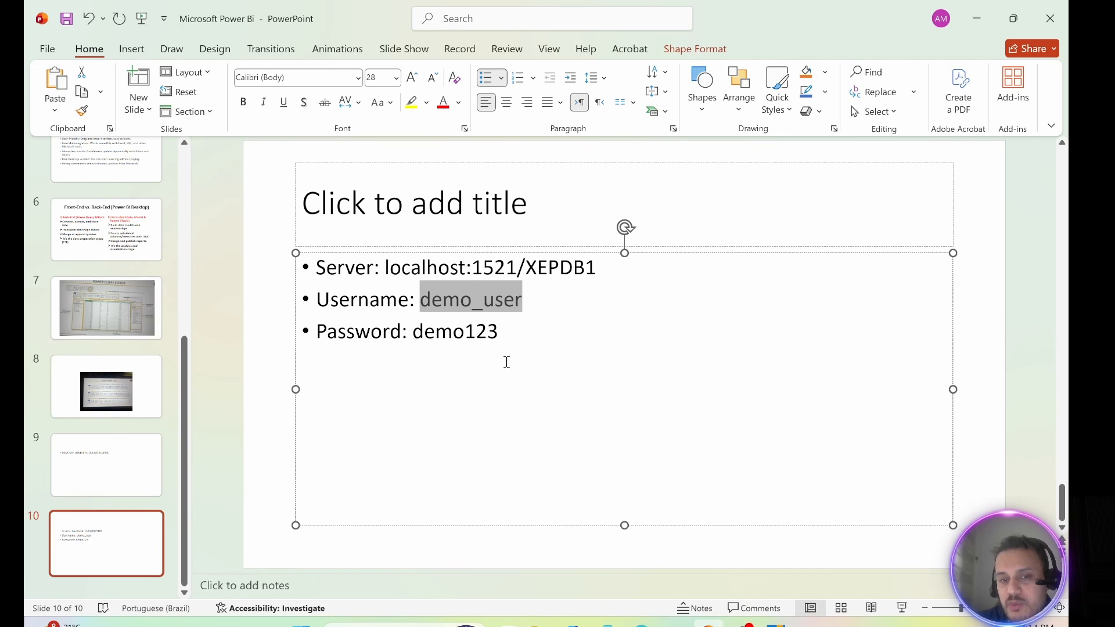
left_click(520, 354)
left_click(776, 624)
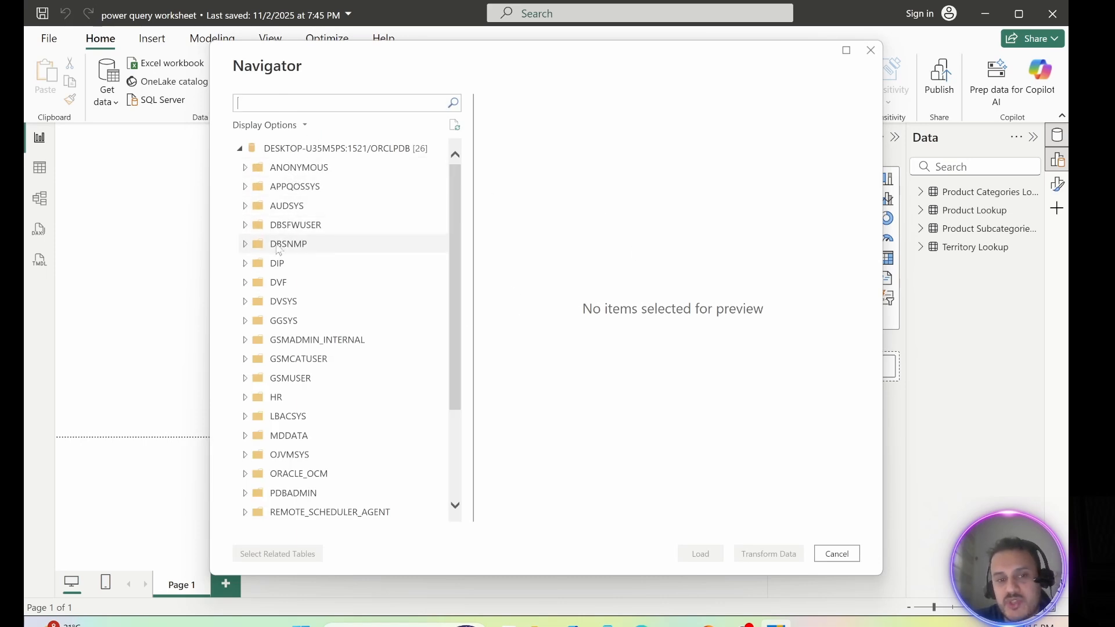
- Select the EMPLOYEES table in the Oracle HR schema and bring it into Power Query for transformation, looking over its columns
scroll(270, 318, "down", 1)
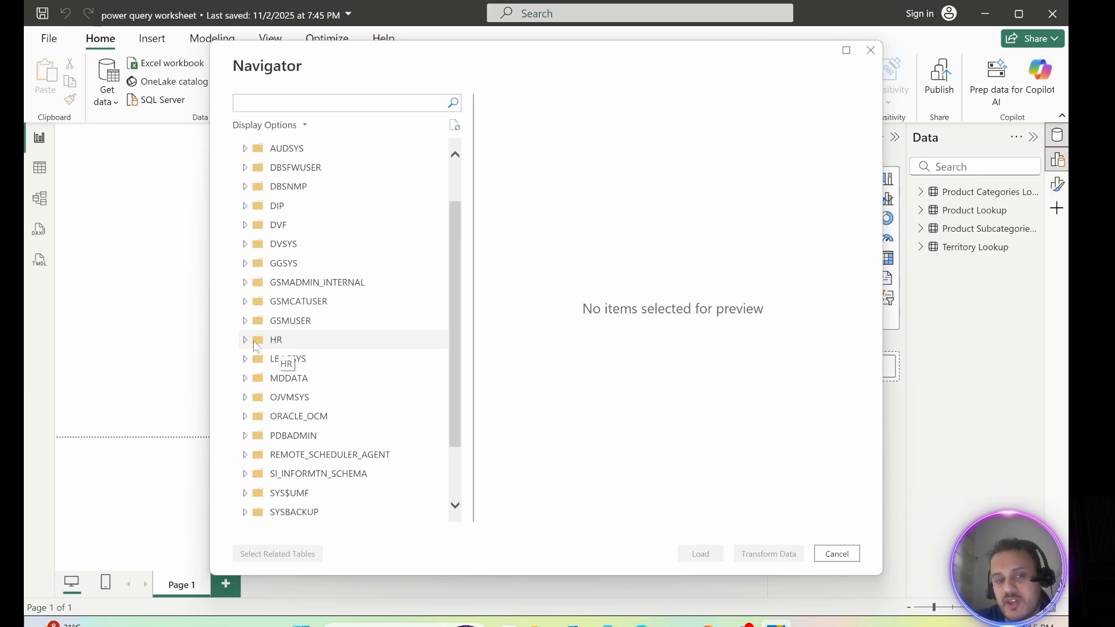
left_click(246, 339)
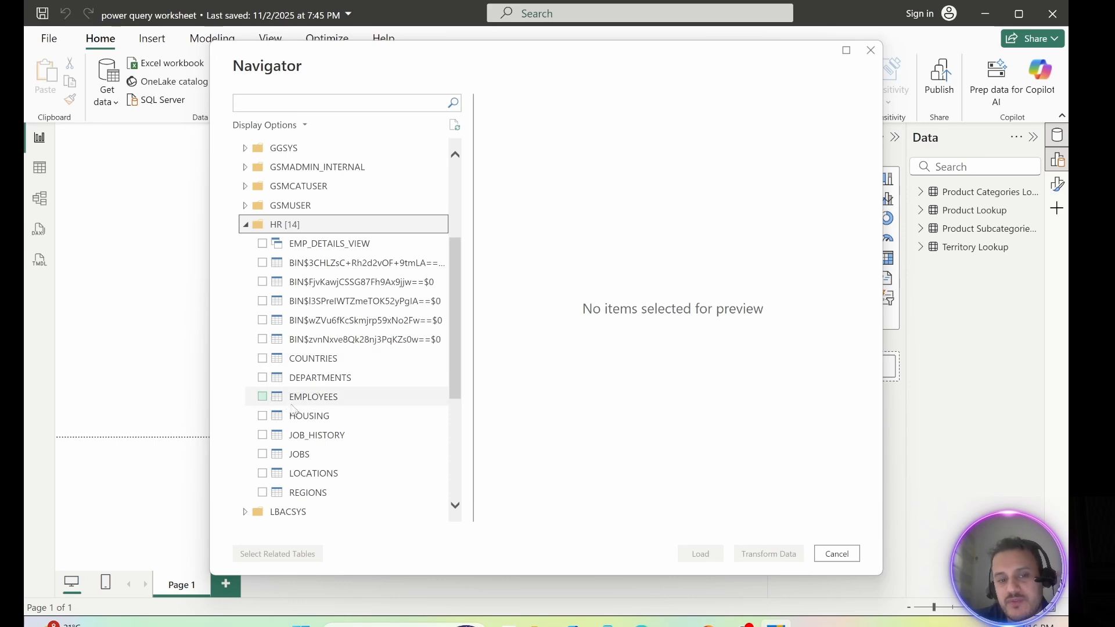
left_click(263, 398)
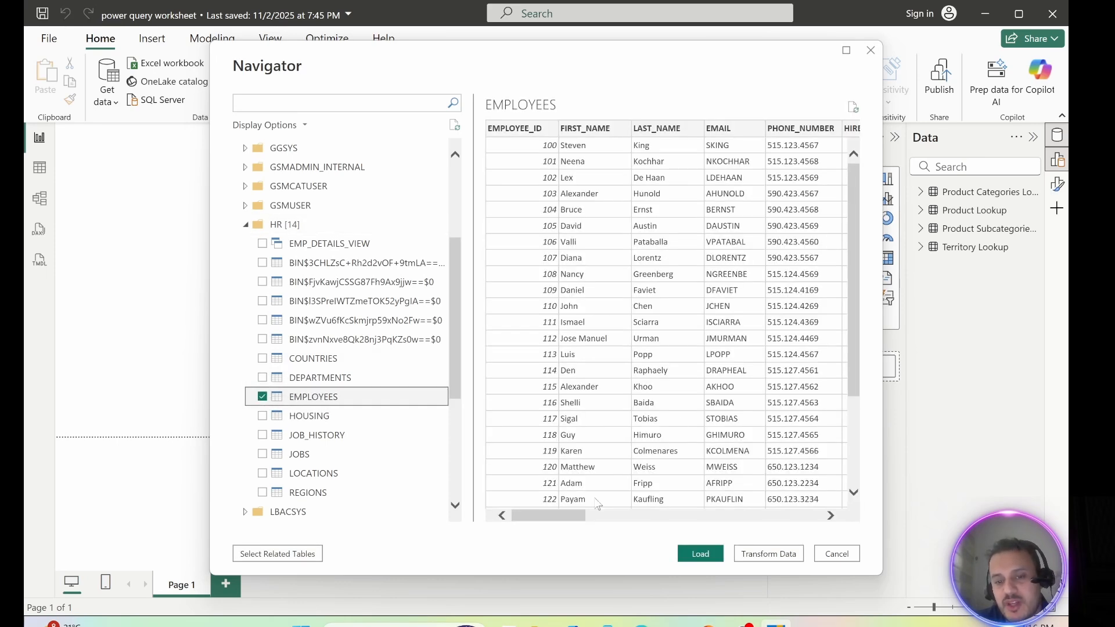
mouse_move(559, 518)
left_mouse_down()
mouse_move(677, 526)
mouse_move(549, 523)
left_mouse_up()
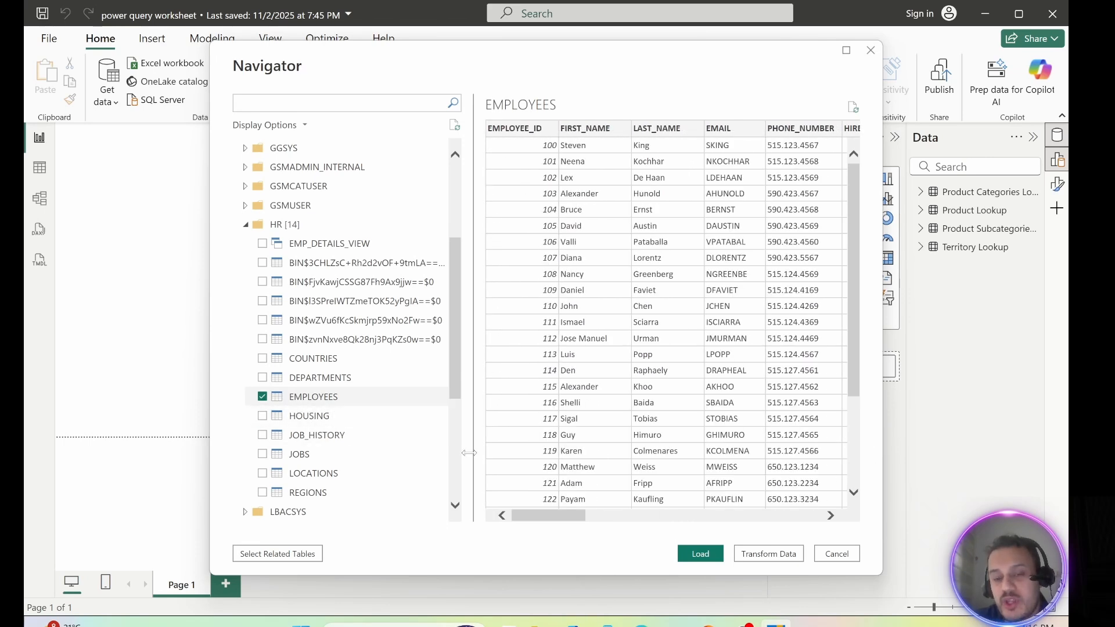
mouse_move(551, 522)
left_mouse_down()
mouse_move(813, 526)
mouse_move(544, 527)
left_mouse_up()
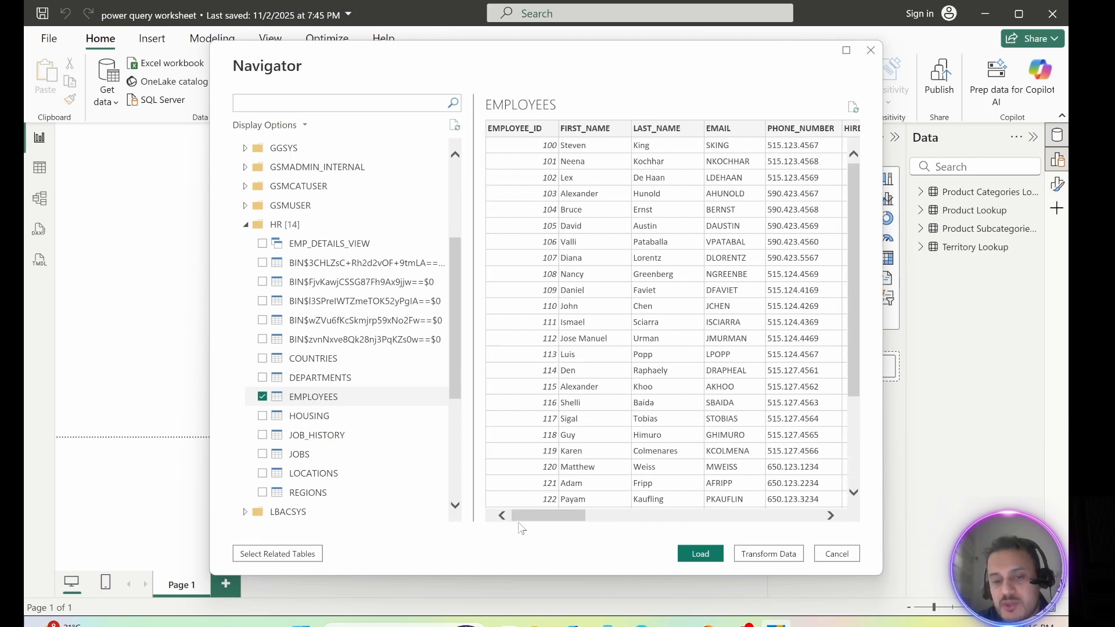
mouse_move(547, 516)
left_mouse_down()
mouse_move(812, 526)
mouse_move(531, 519)
left_mouse_up()
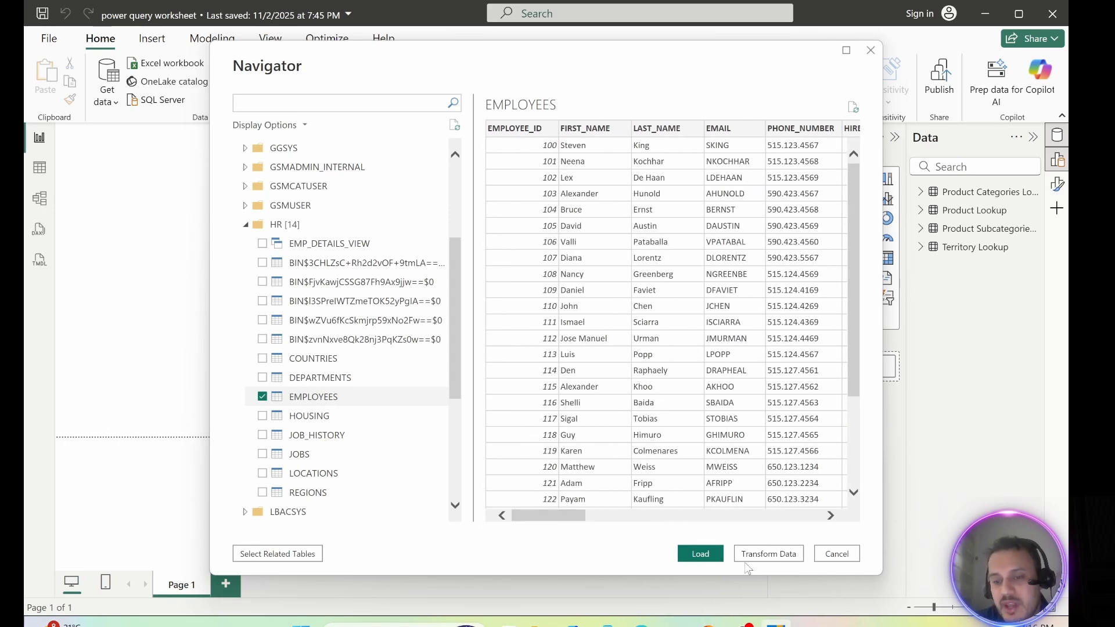
left_click(768, 556)
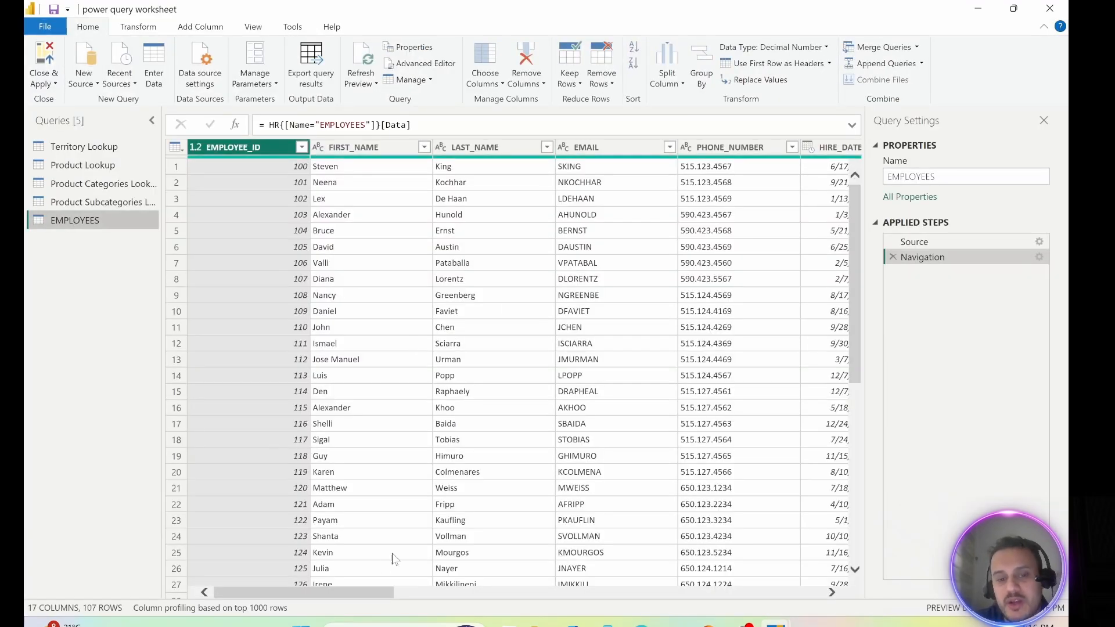
left_click_drag(358, 600, 272, 598)
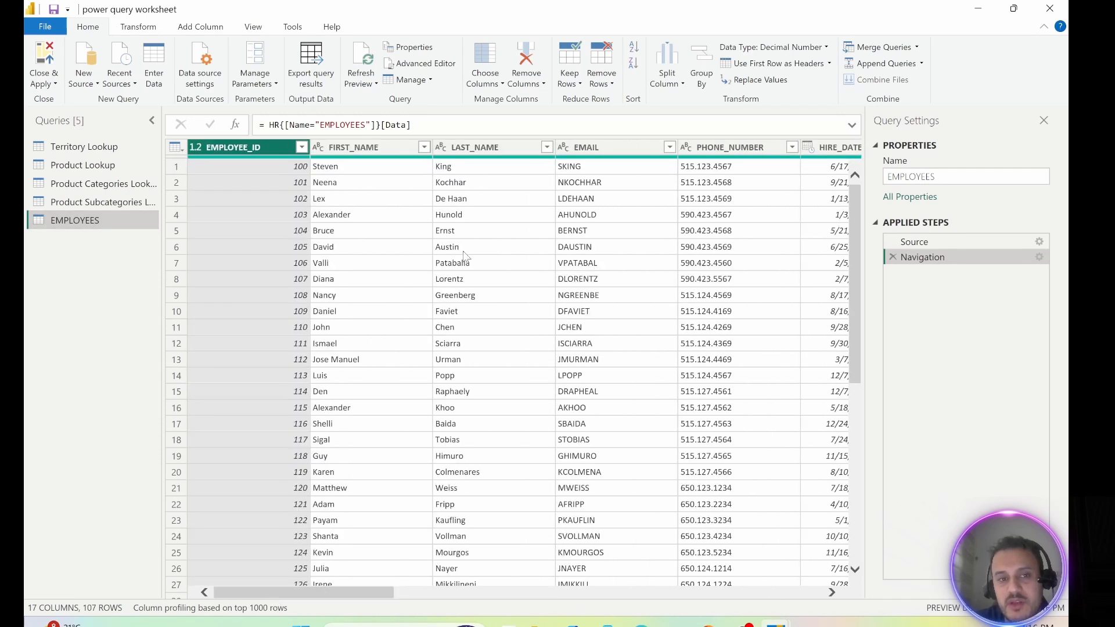